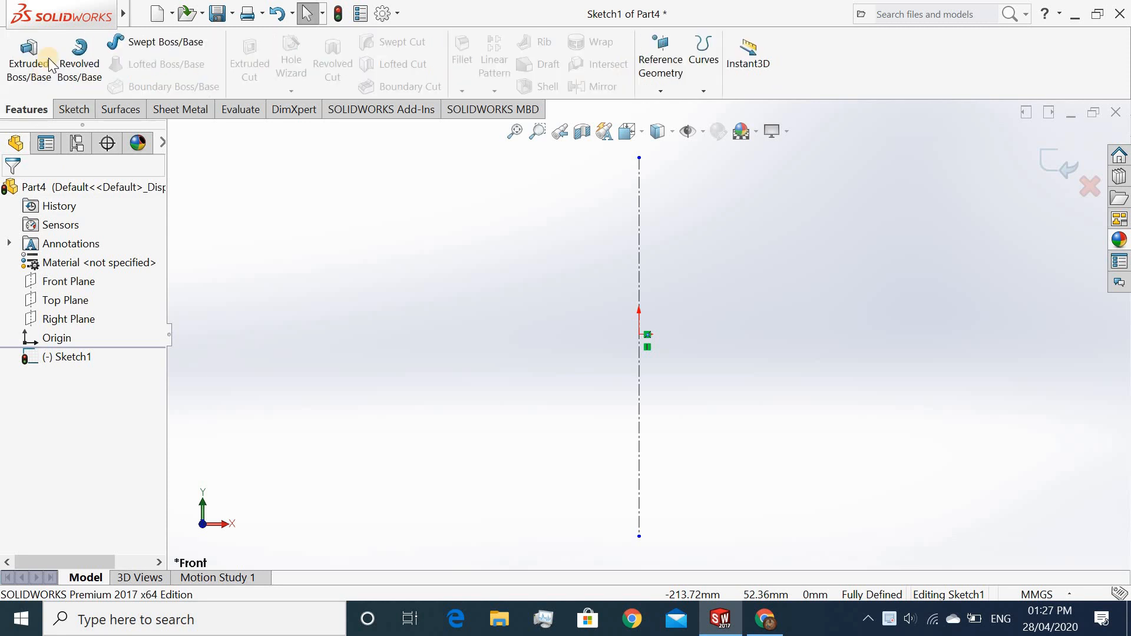
Step: Sketch a stepped line profile from the centerline's upper end: about 15 mm across, 40 mm down, 35 mm outward, 117 mm down, and back to the centerline
click(63, 106)
click(105, 42)
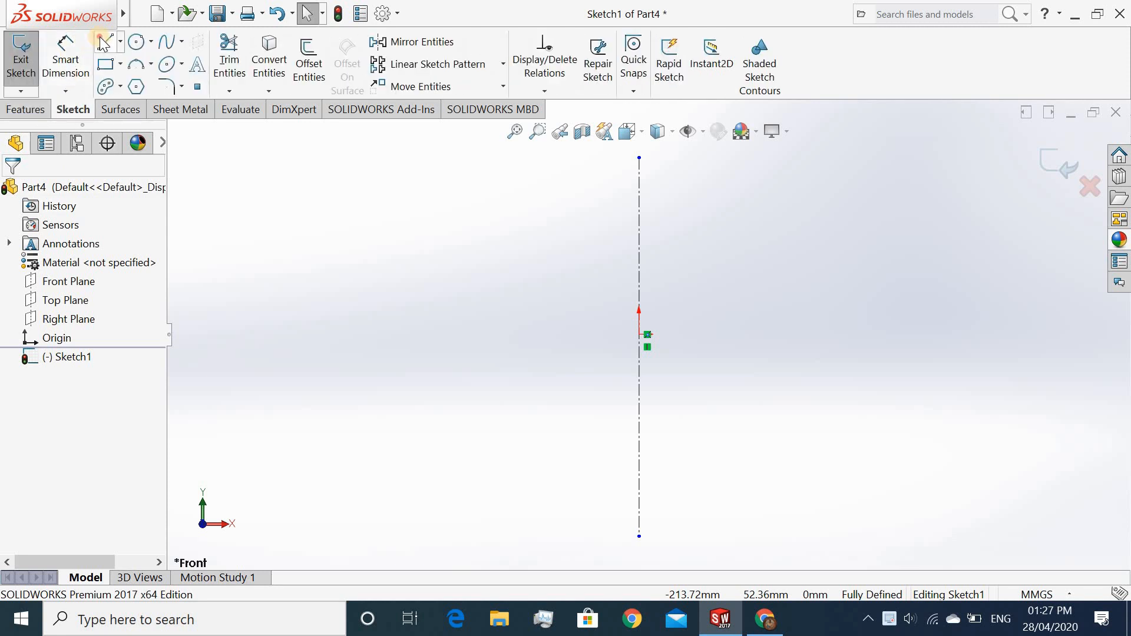
click(639, 158)
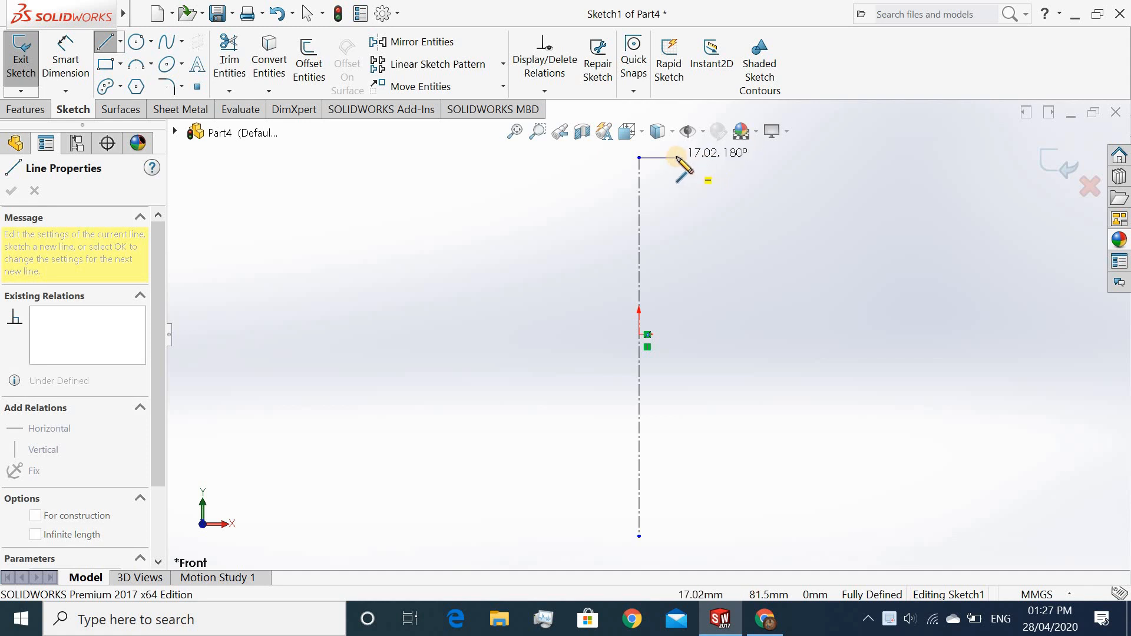
click(673, 157)
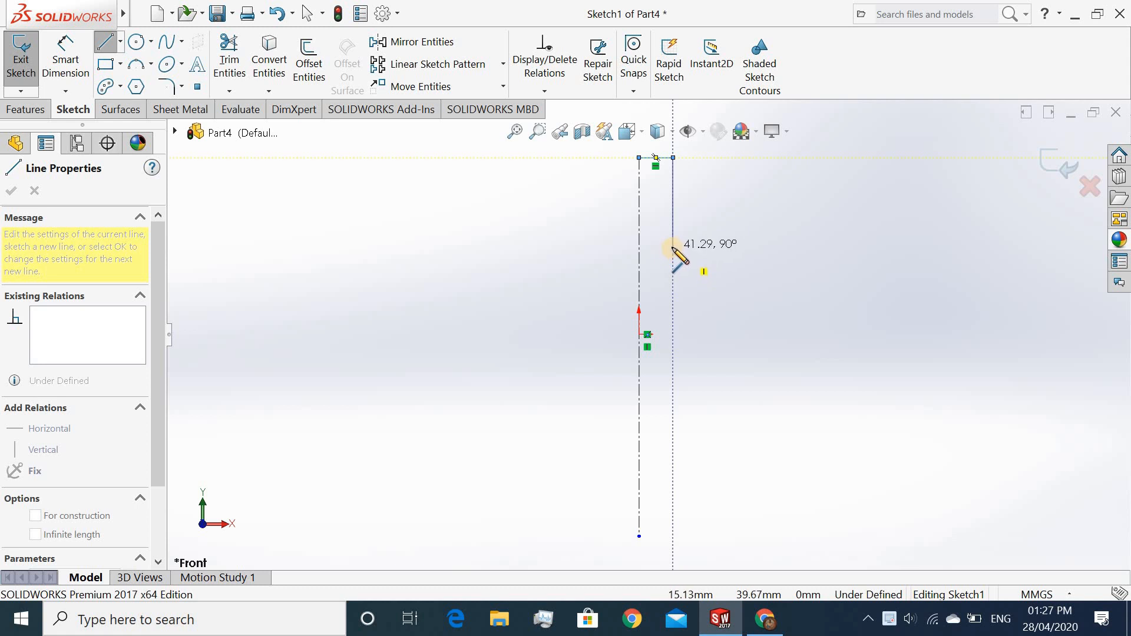
click(673, 246)
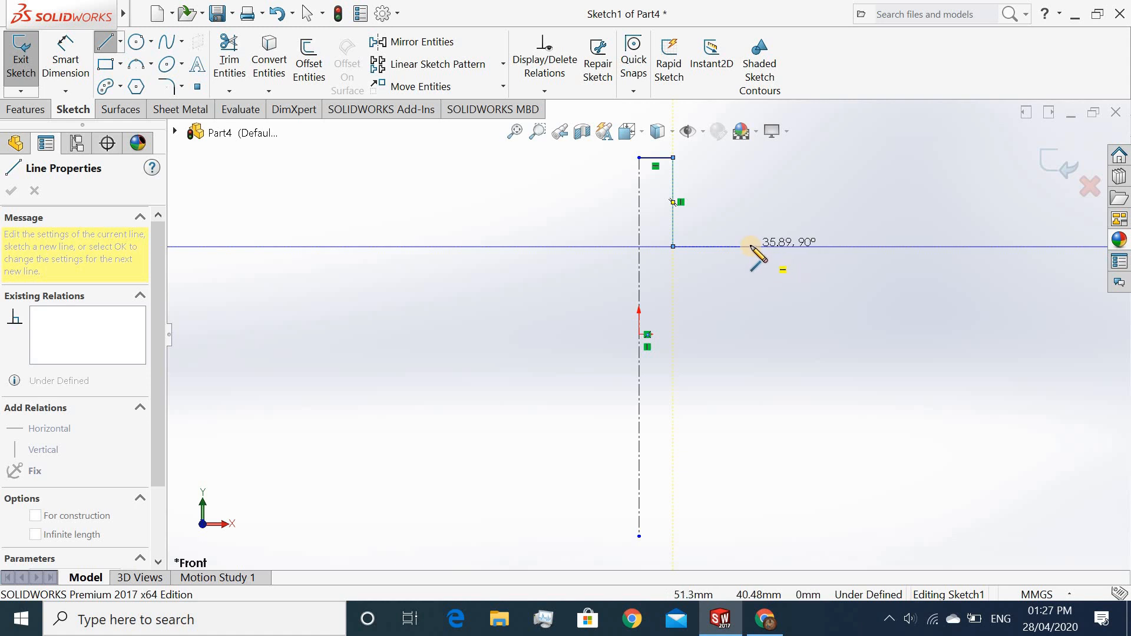
click(750, 246)
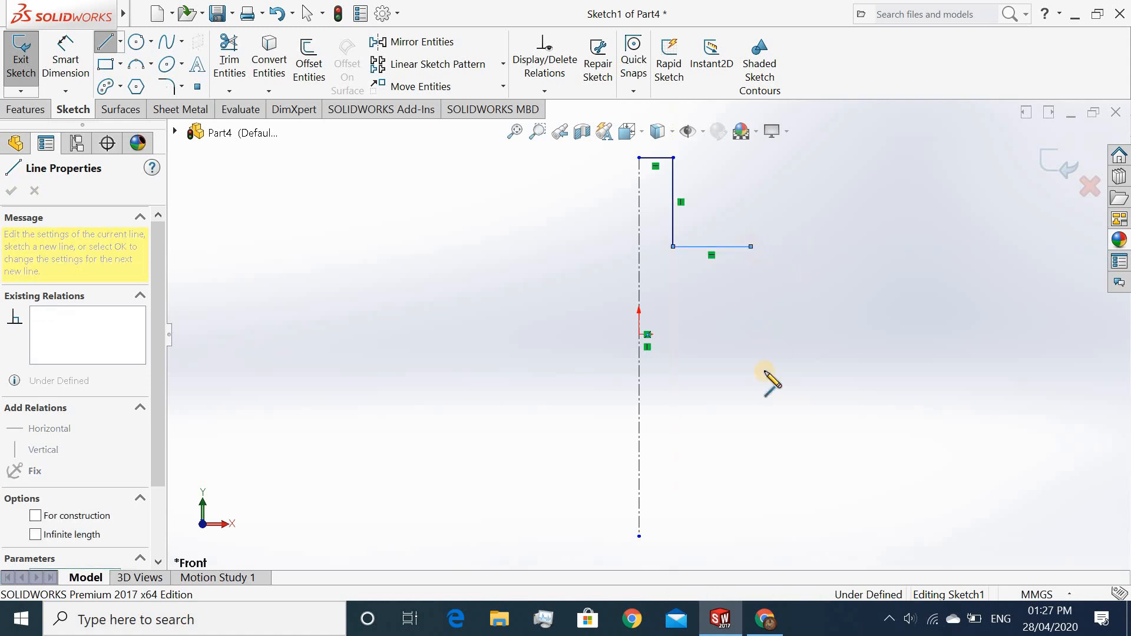
click(750, 509)
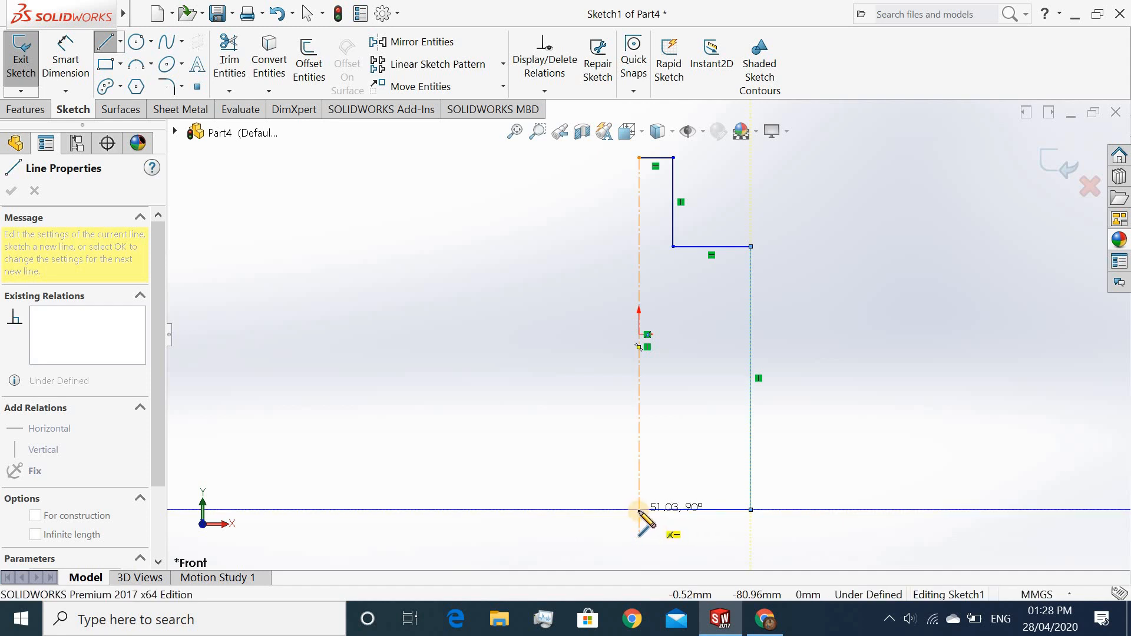
click(640, 510)
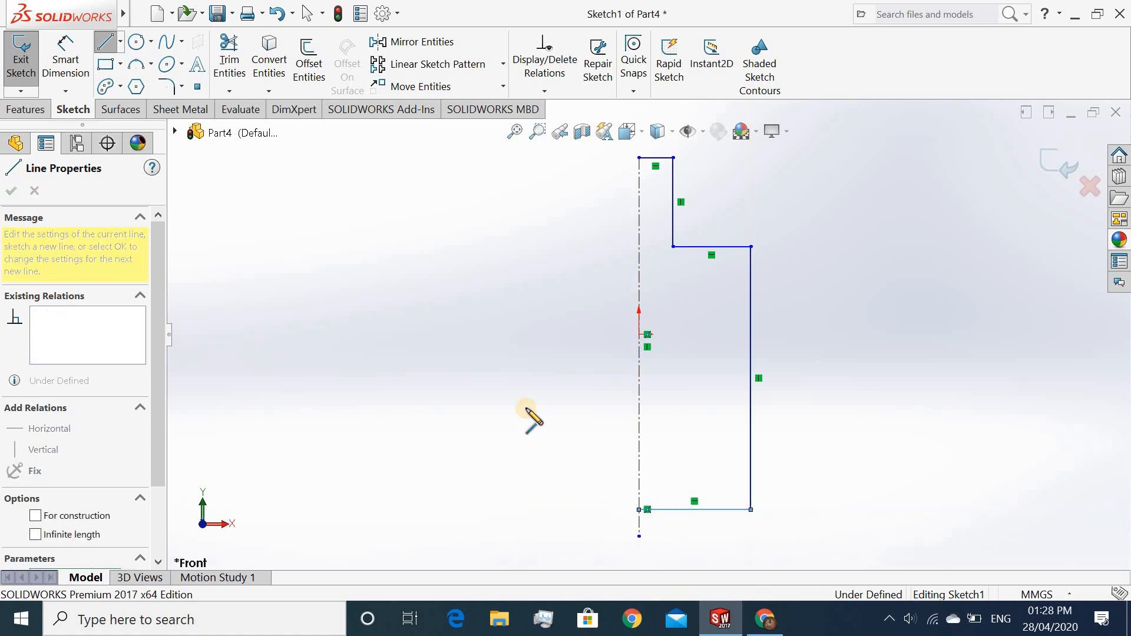
right_click(510, 380)
click(550, 404)
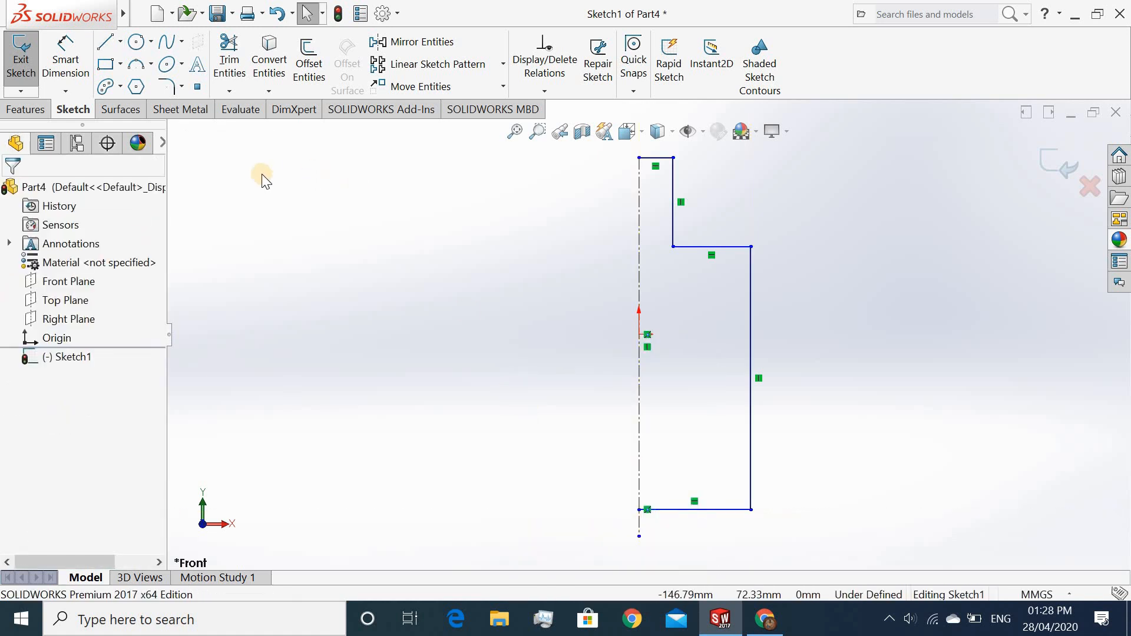
Step: Delete the short top line and dimension the horizontal distance from the centerline's upper endpoint to the neck line's top as 15 mm
click(654, 159)
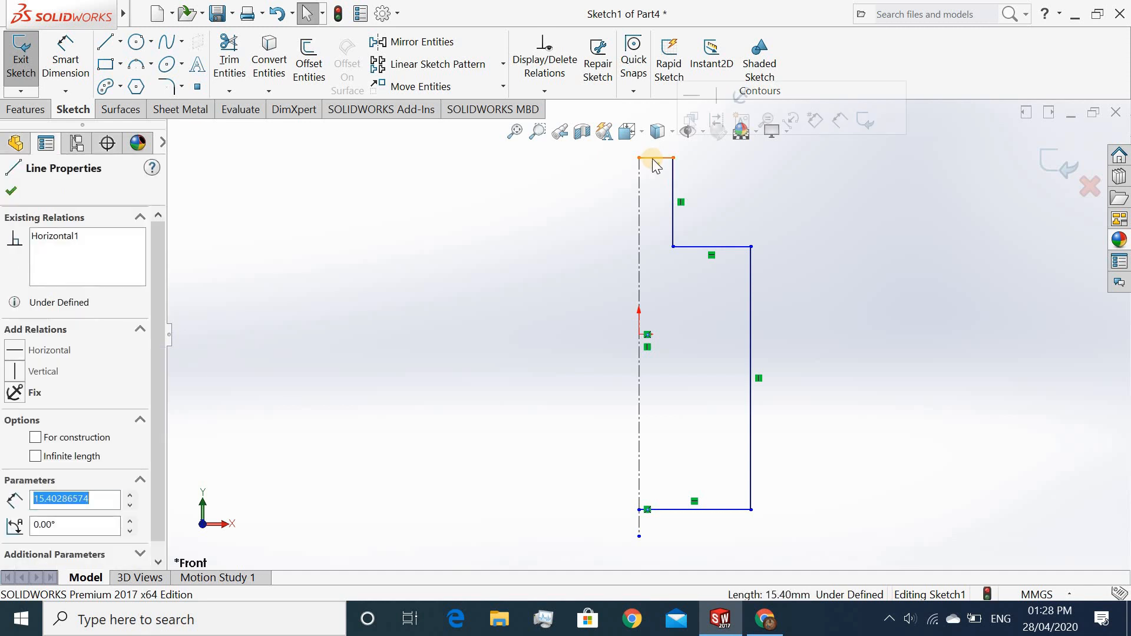
key(Delete)
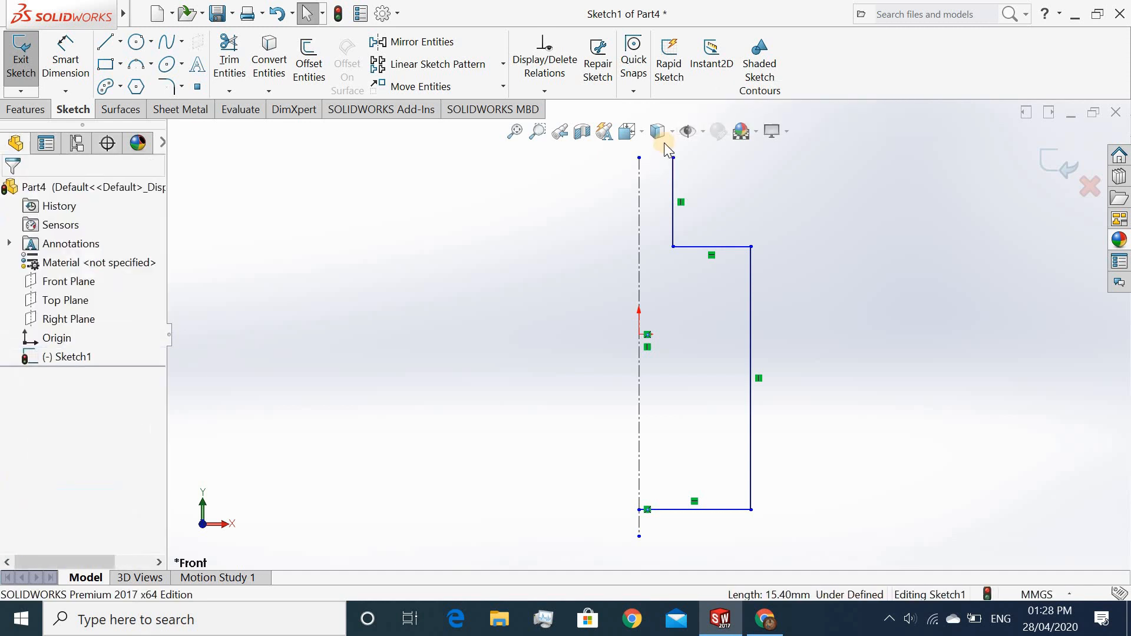
click(66, 59)
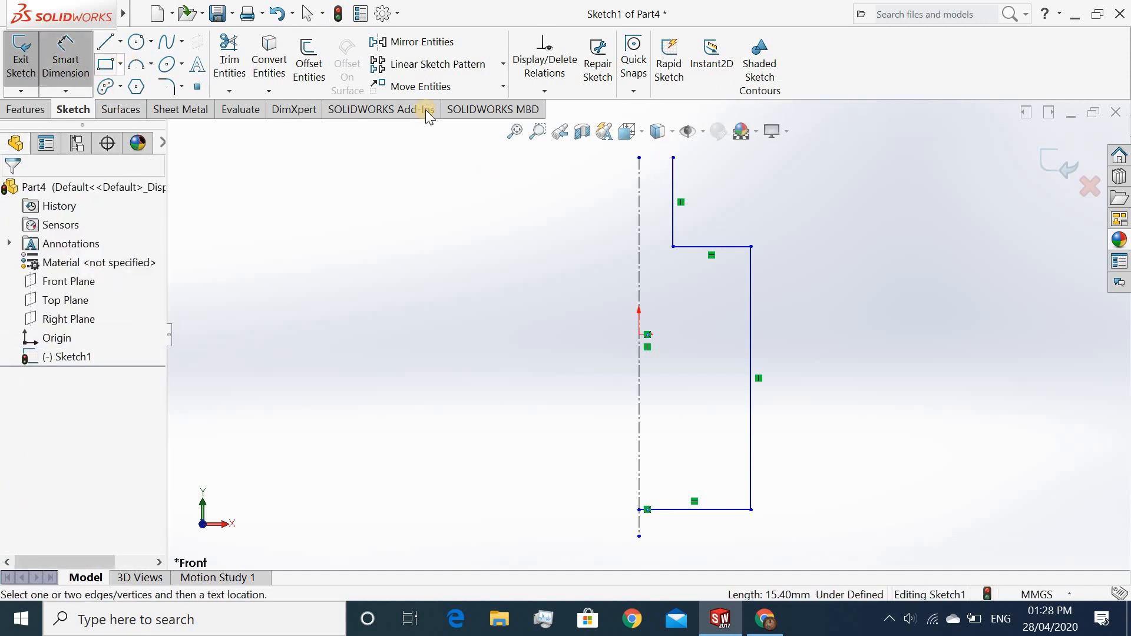
click(639, 157)
click(673, 158)
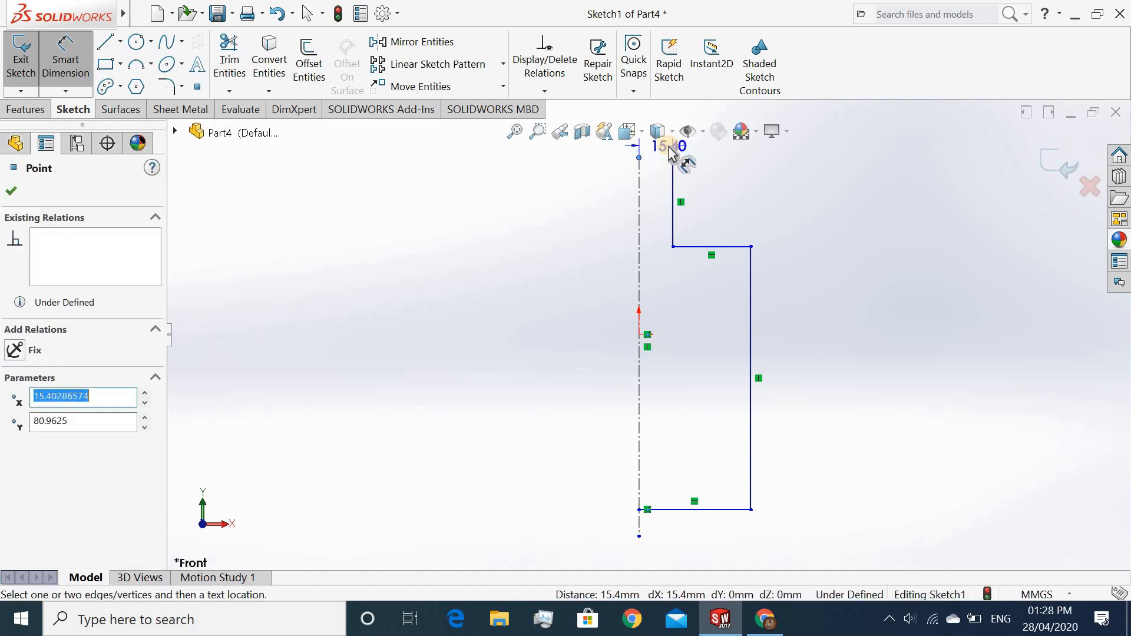
click(662, 151)
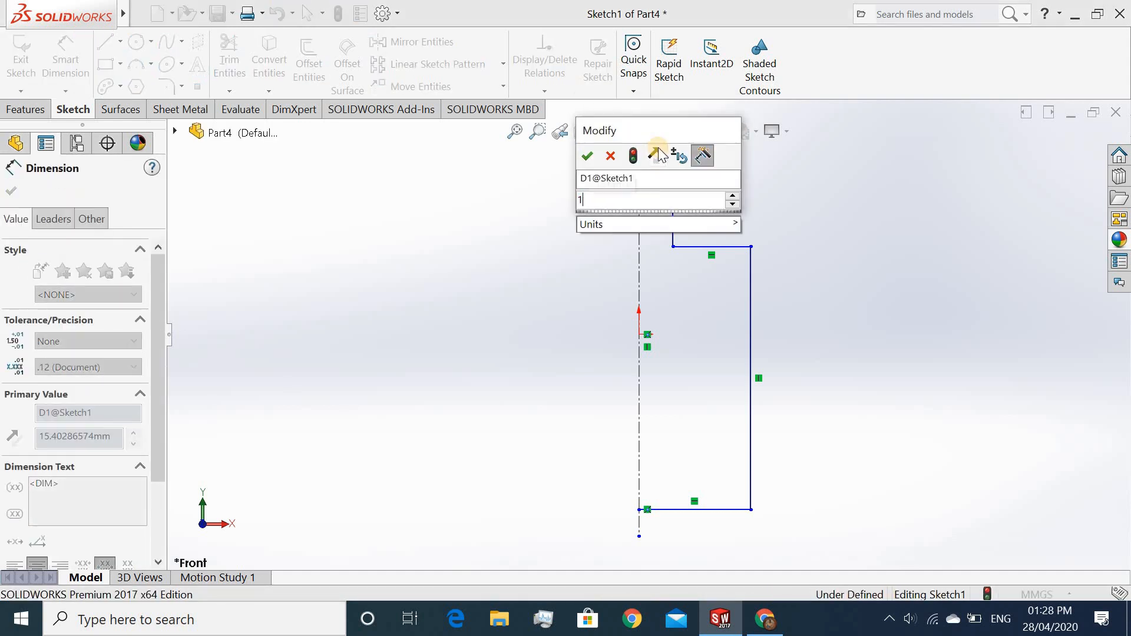
text(15)
key(Return)
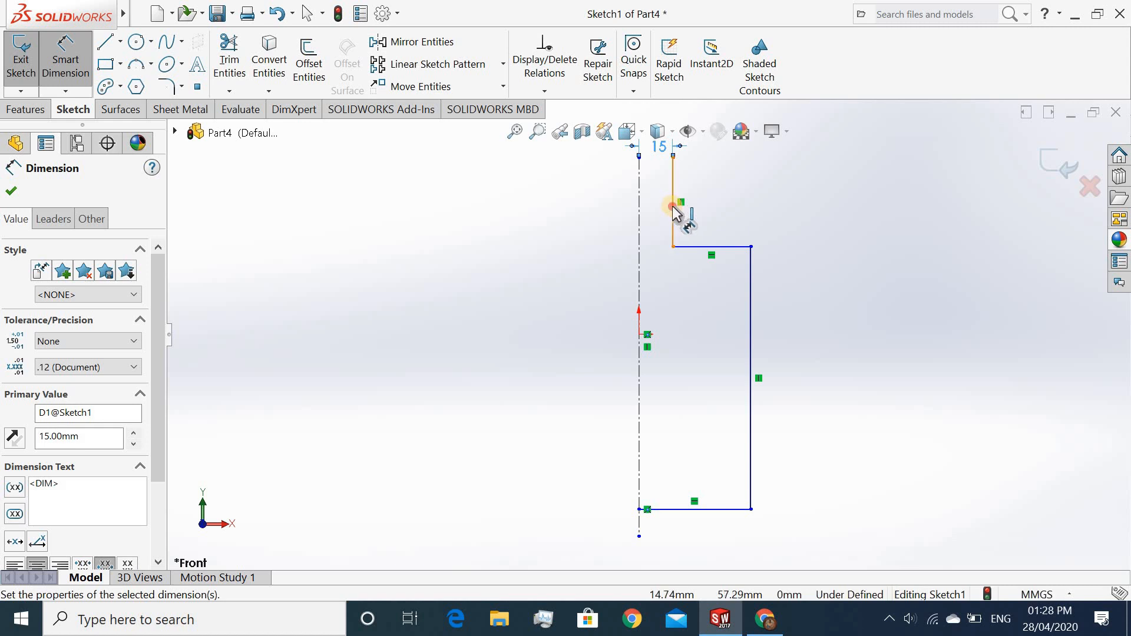
Step: Dimension the vertical neck line as 40 mm and the horizontal shoulder line as 35 mm
click(676, 214)
click(762, 197)
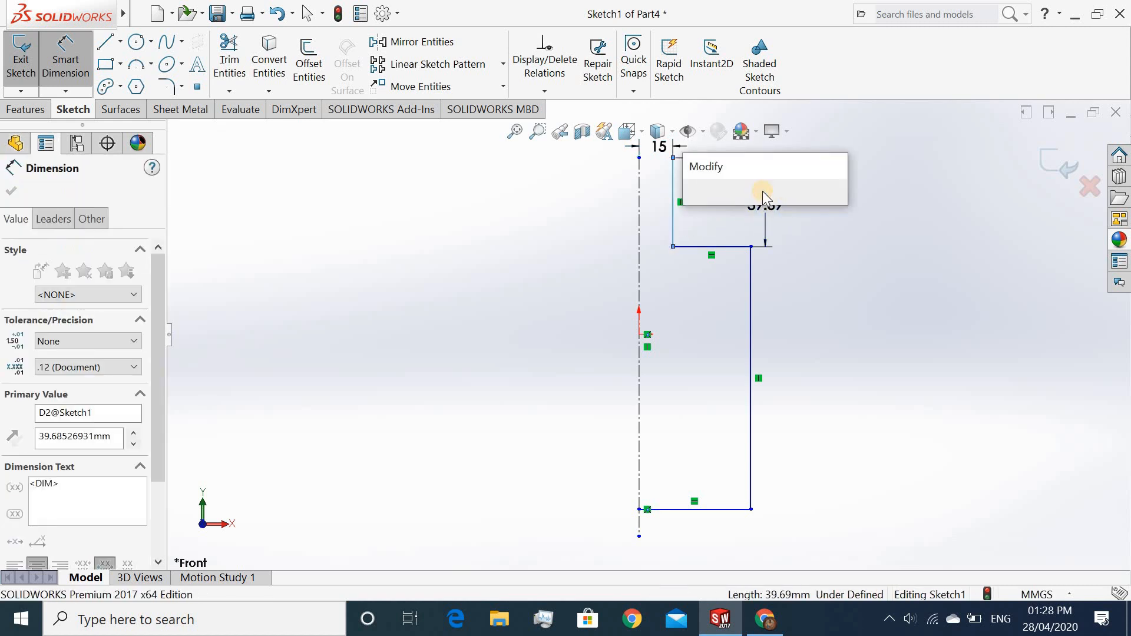
text(40)
key(Return)
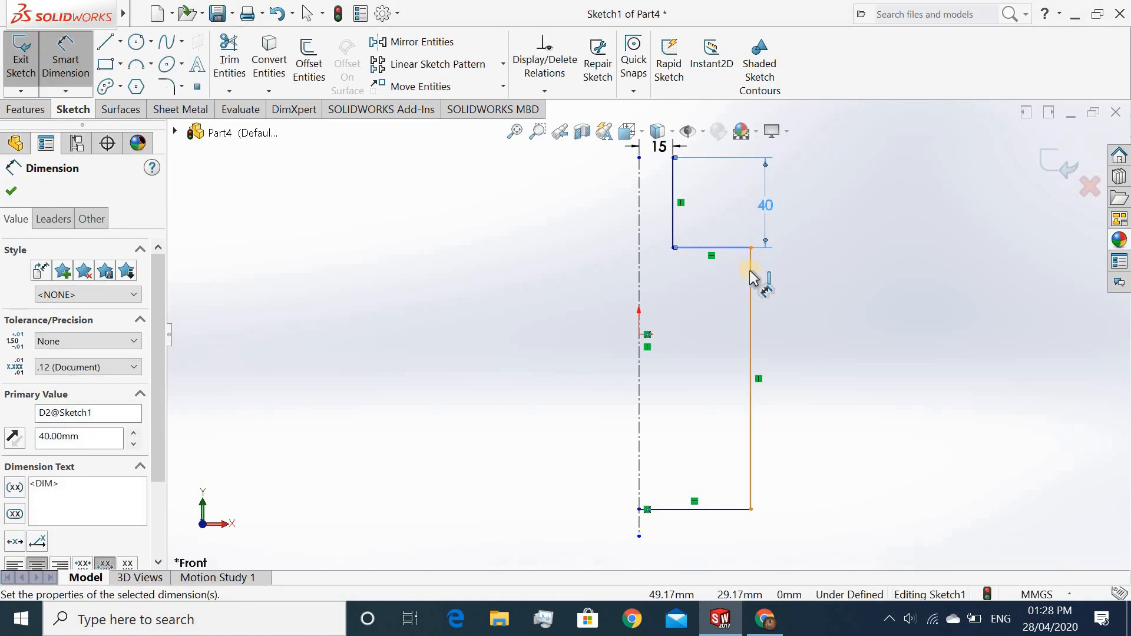
click(737, 248)
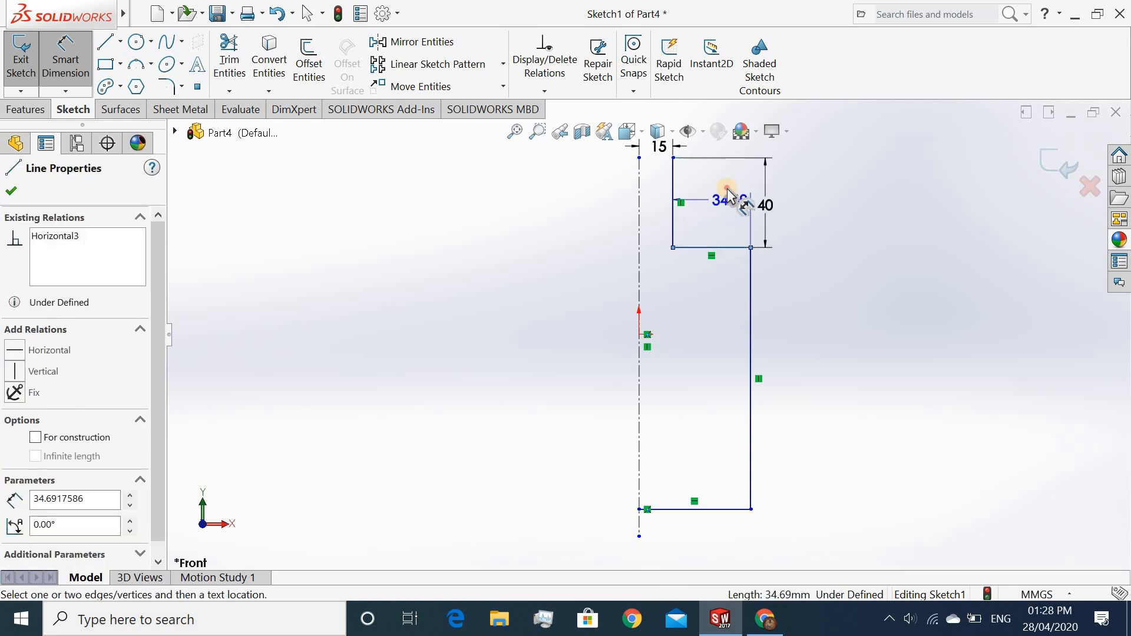
click(731, 196)
text(35)
key(Return)
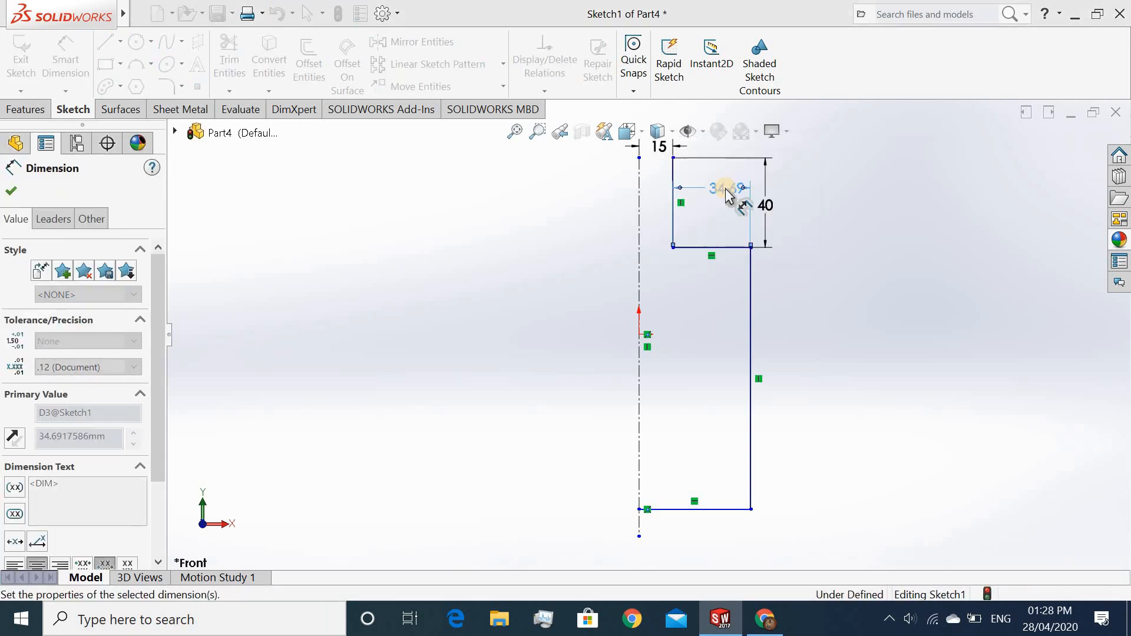
Step: Dimension the long vertical body line as 120 mm and the horizontal base line as 50 mm
click(793, 310)
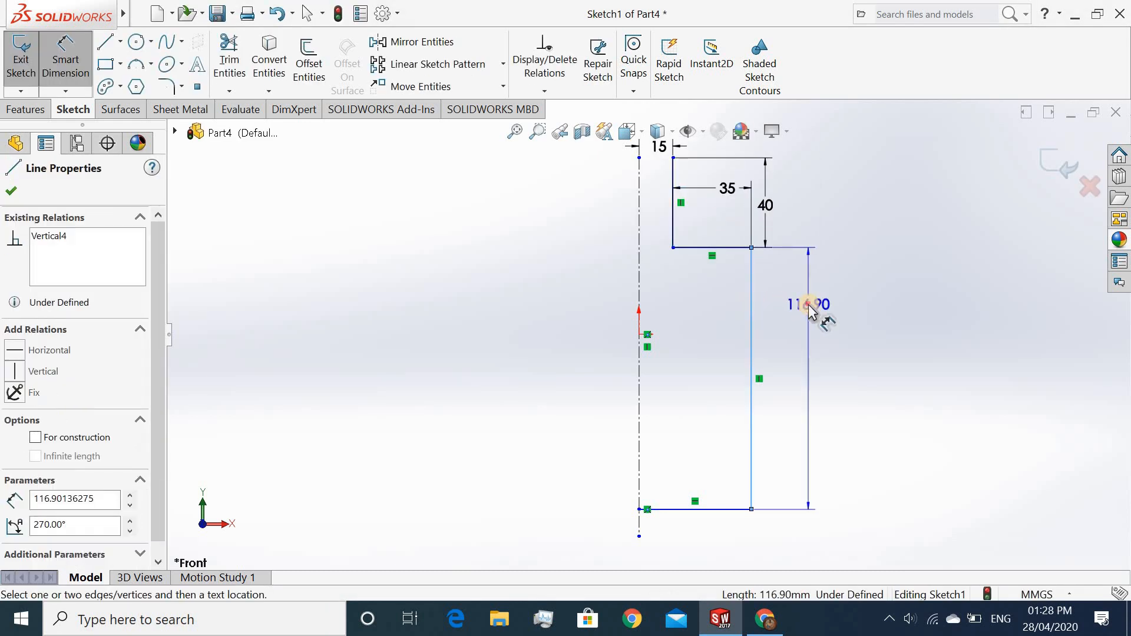
click(807, 309)
text(120)
key(Return)
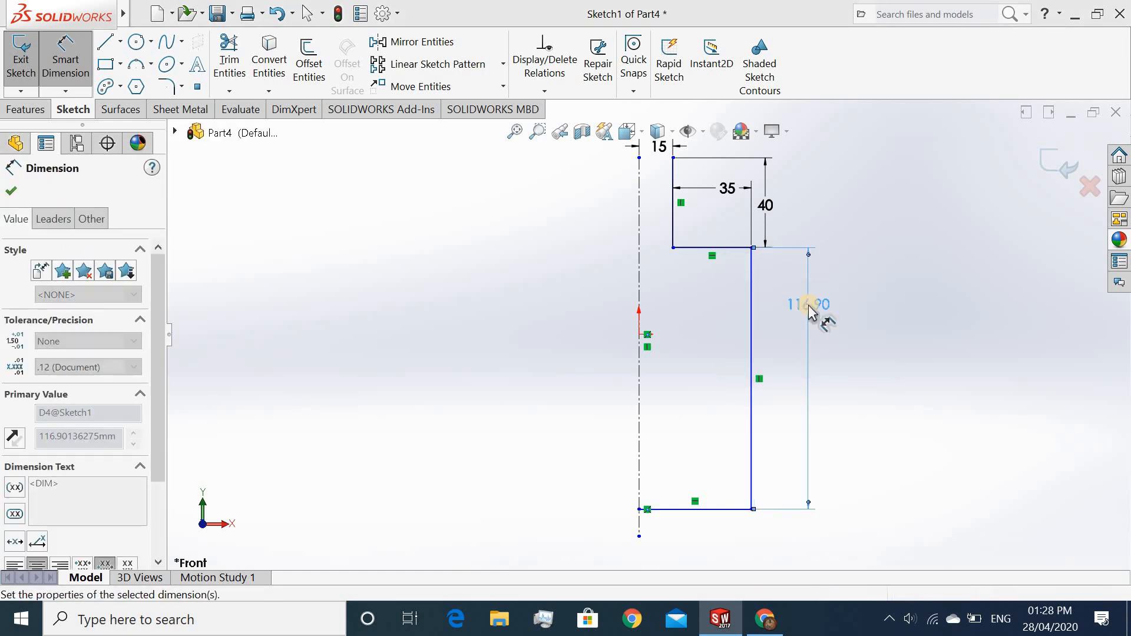
click(713, 537)
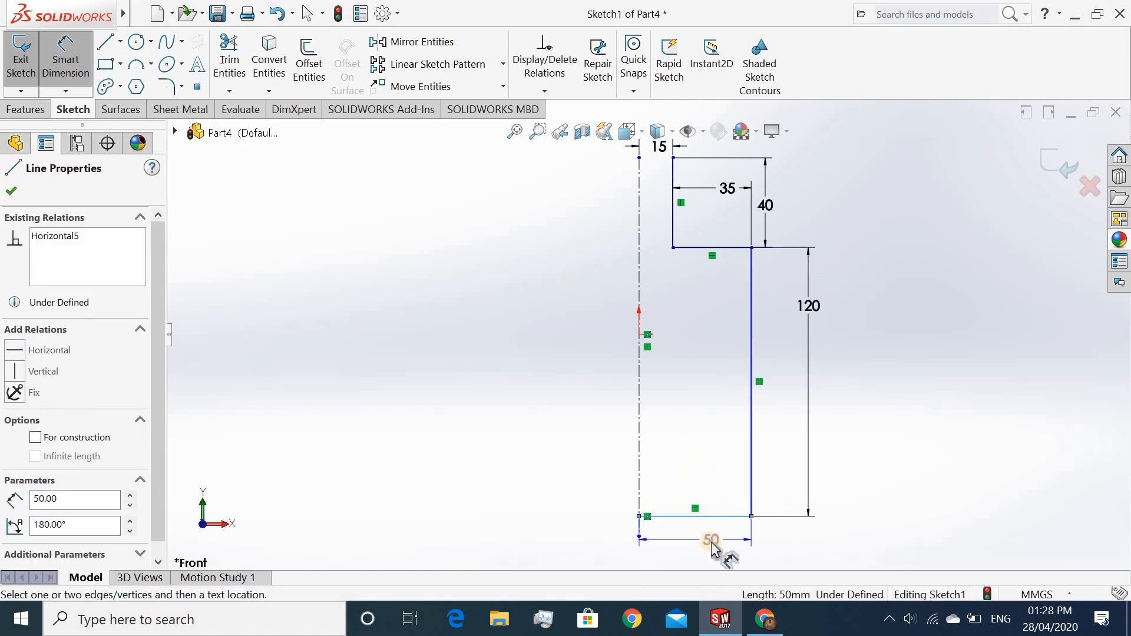
click(713, 540)
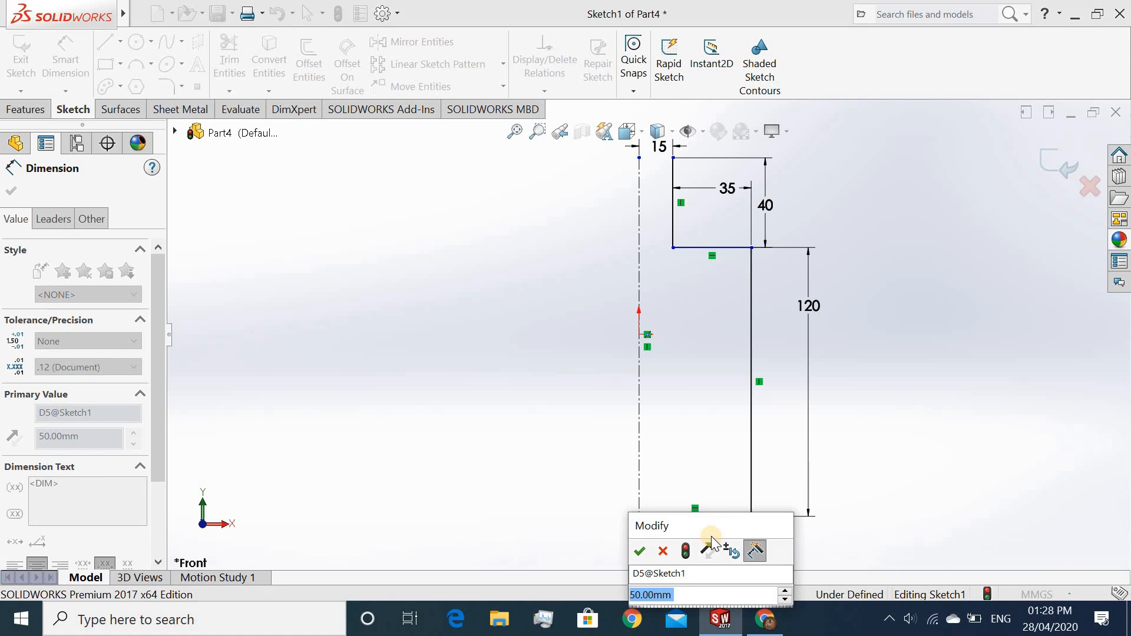
text(50)
key(Return)
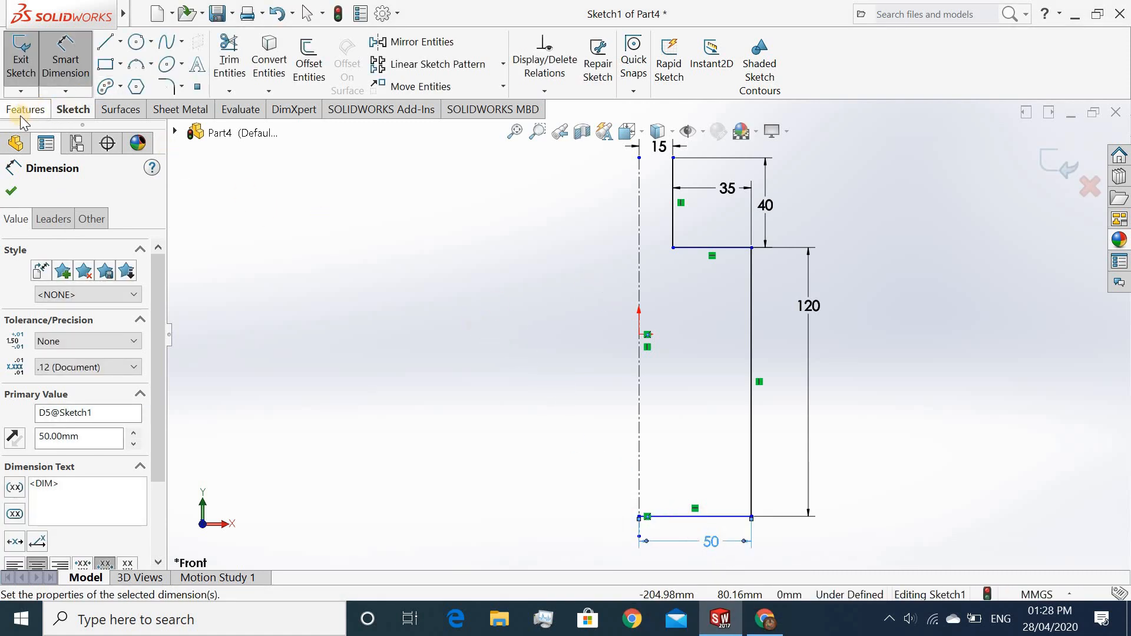
key(Escape)
key(Escape)
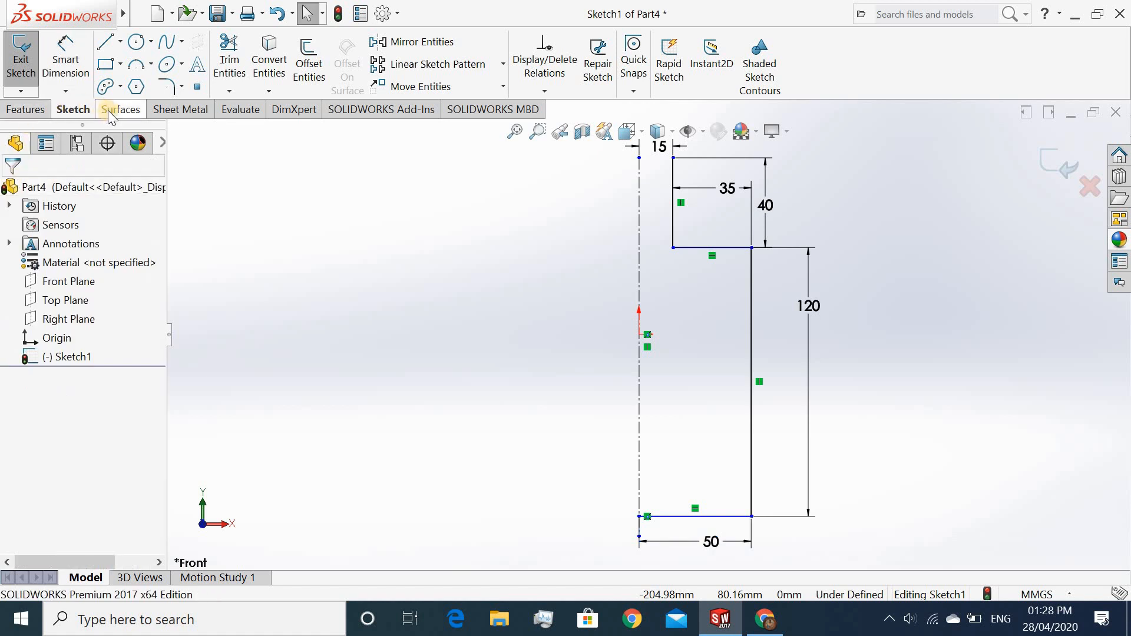
Step: Add a 20 mm sketch fillet at the corner between the neck line and the shoulder line
click(167, 87)
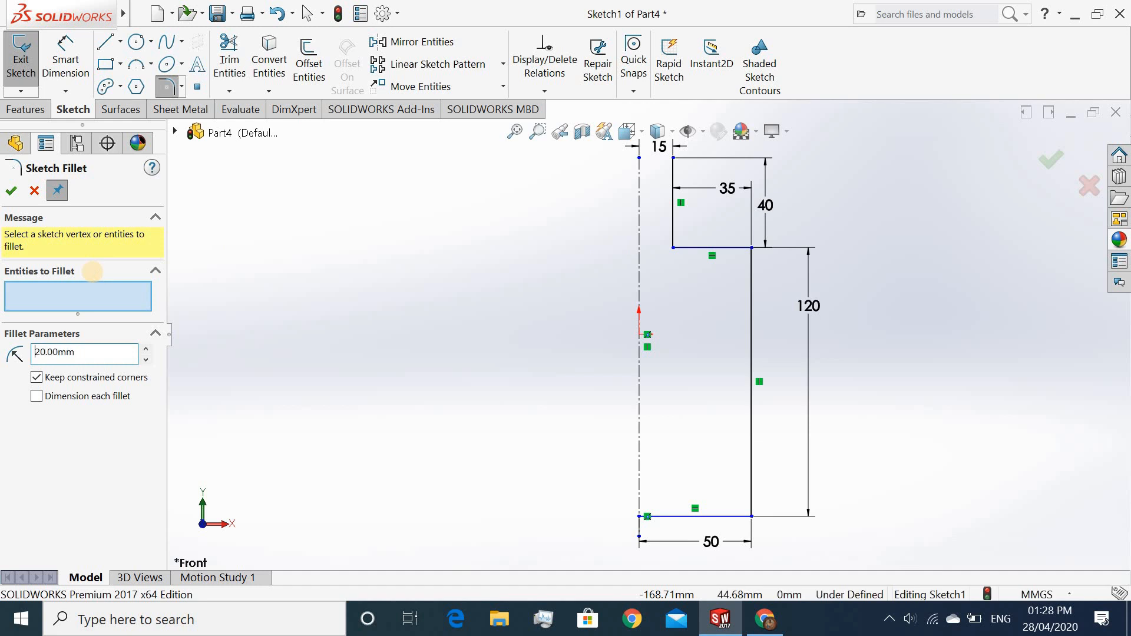
click(673, 248)
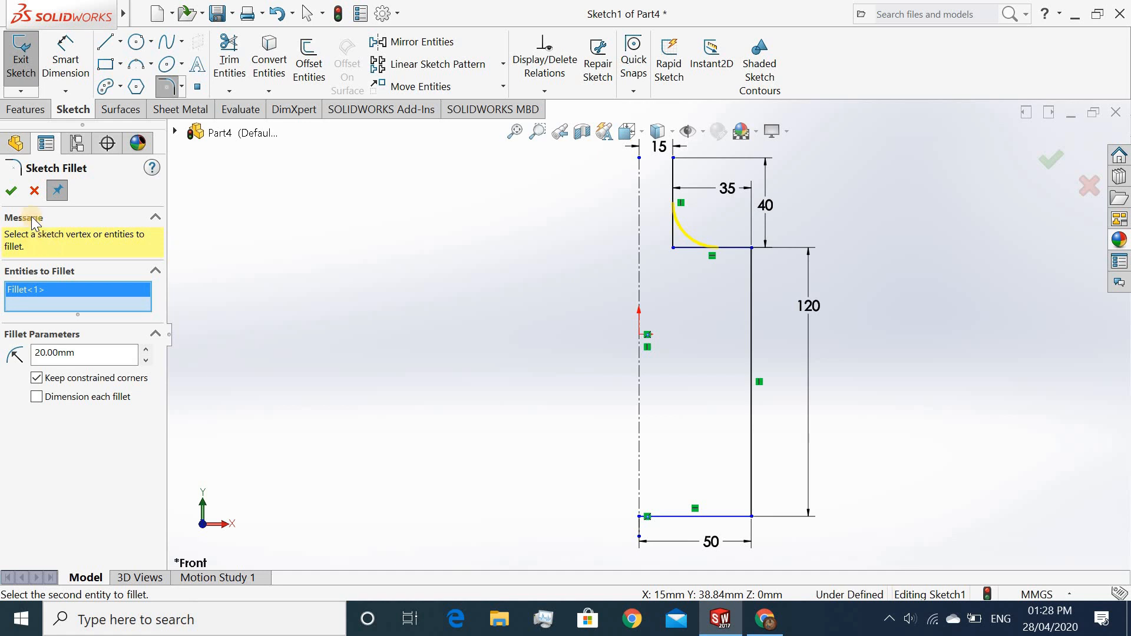
click(11, 190)
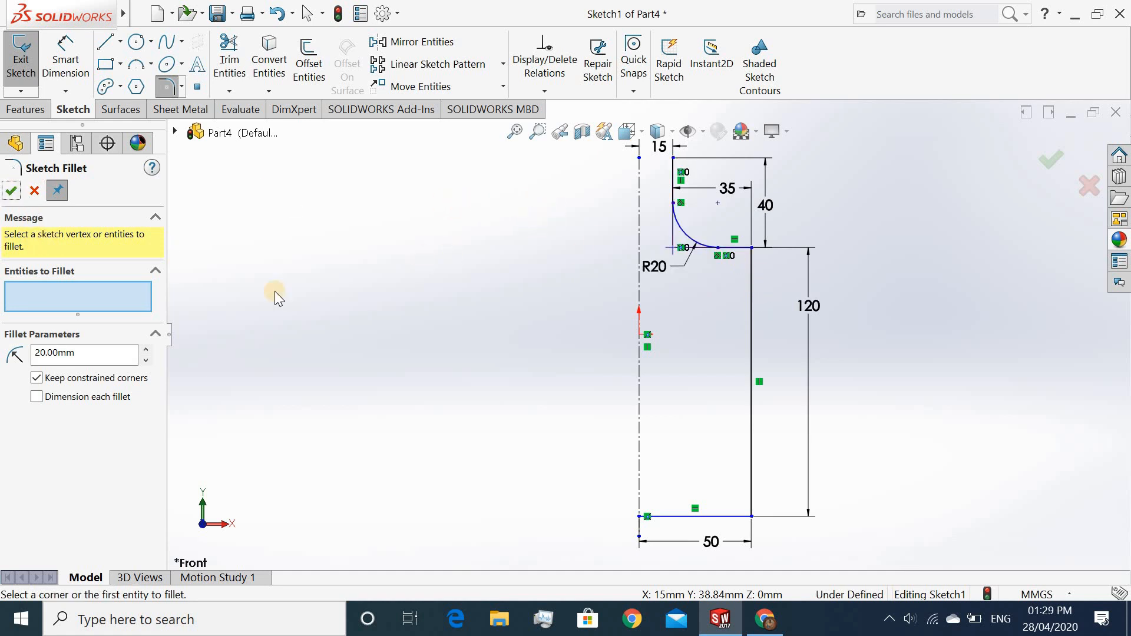
Step: Add 10 mm sketch fillets at the outer shoulder corner and the outer base corner of the profile
double_click(96, 354)
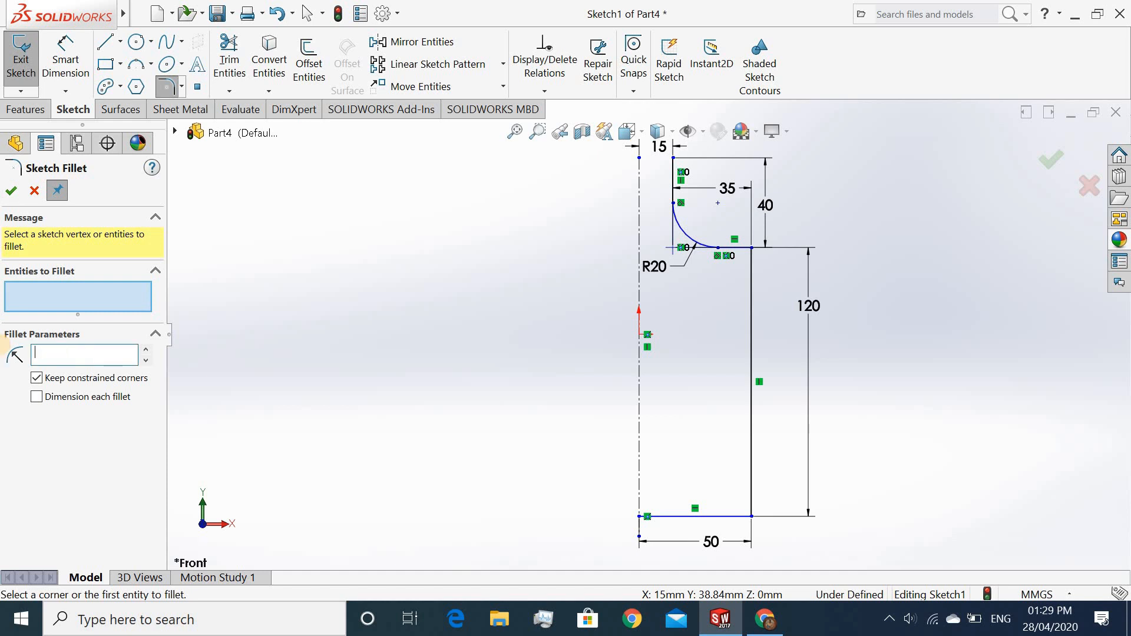
click(752, 250)
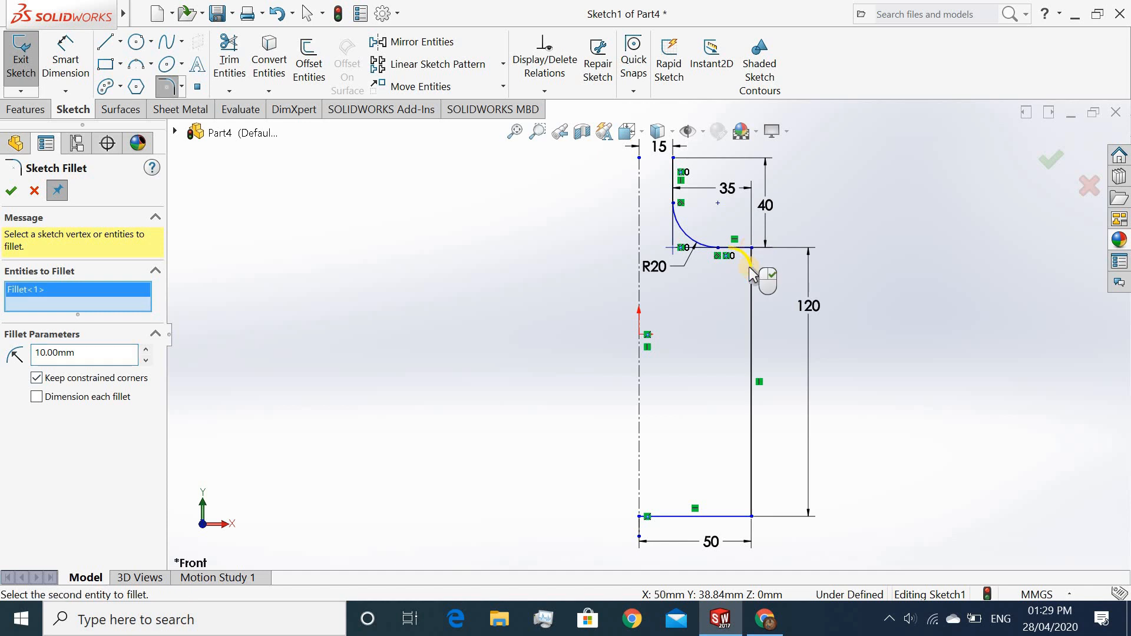
click(752, 516)
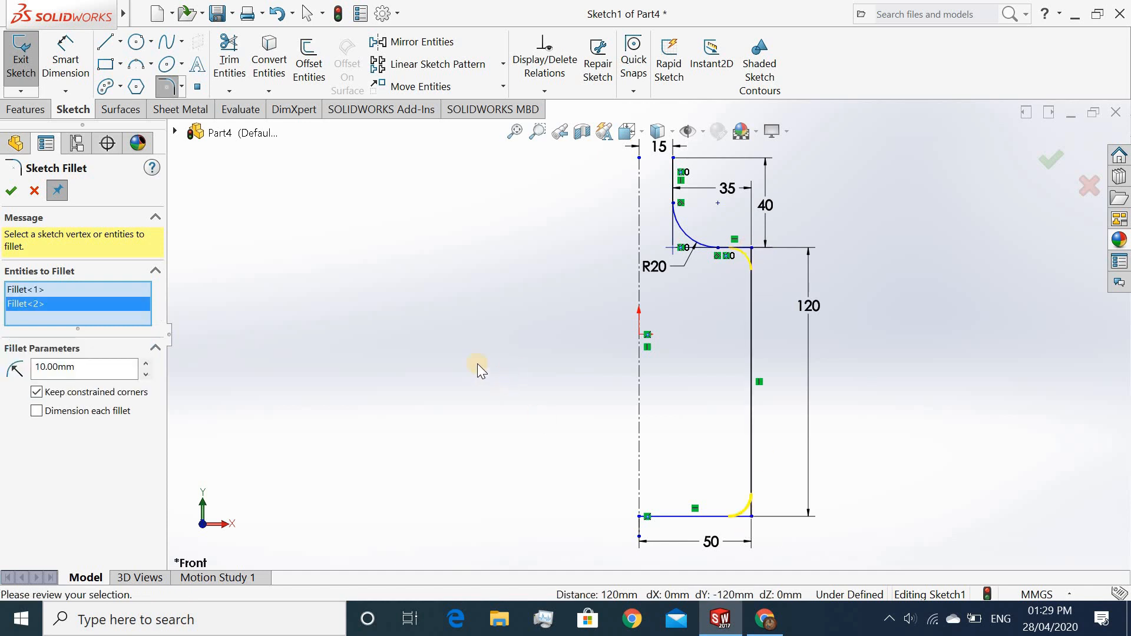
click(11, 190)
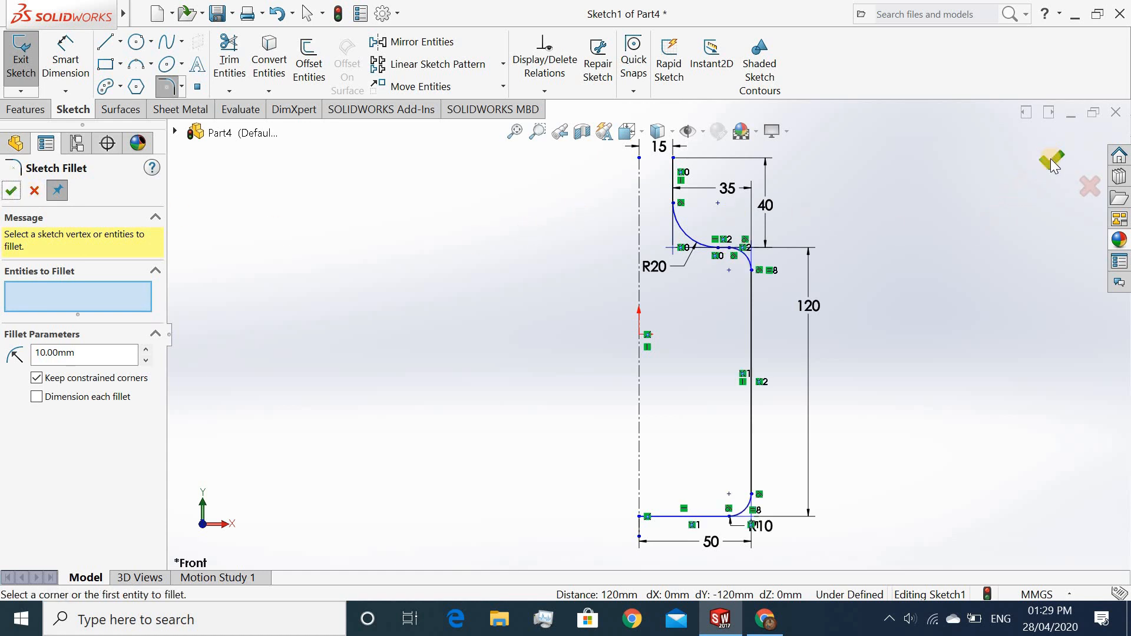
click(10, 191)
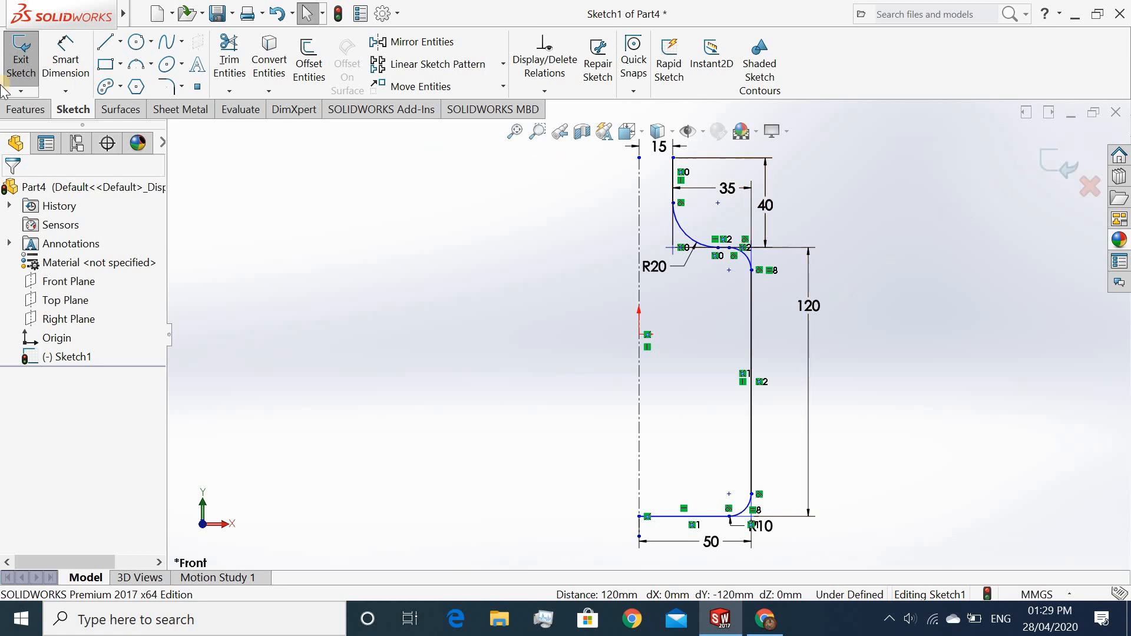
Step: Create a revolved surface from the open profile, turning it 360 degrees around the vertical centerline
click(115, 110)
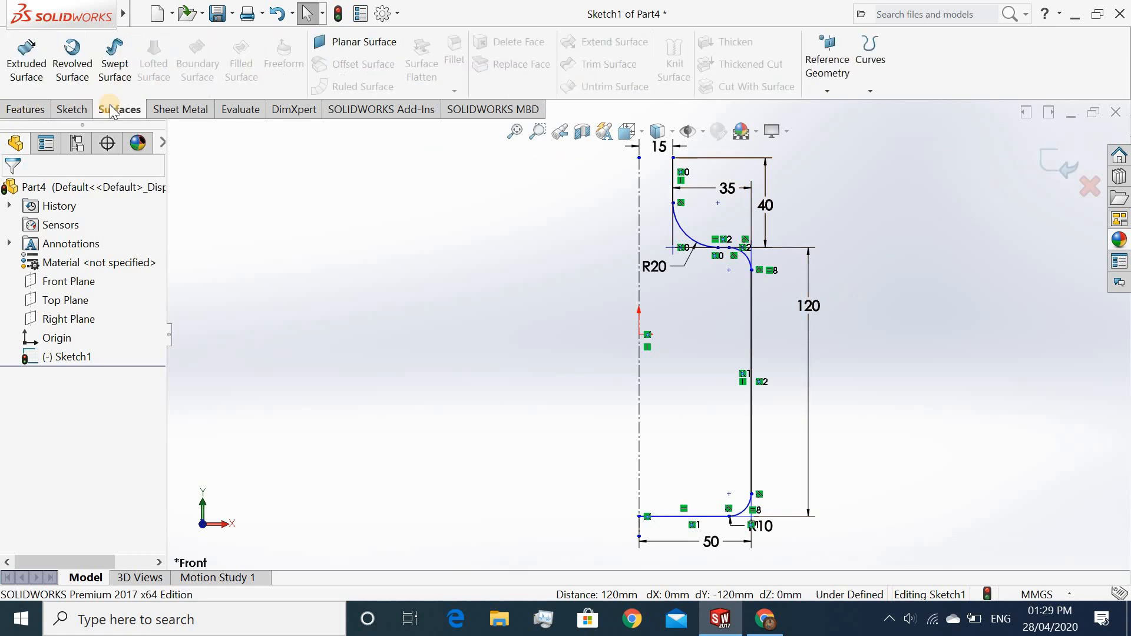
click(80, 72)
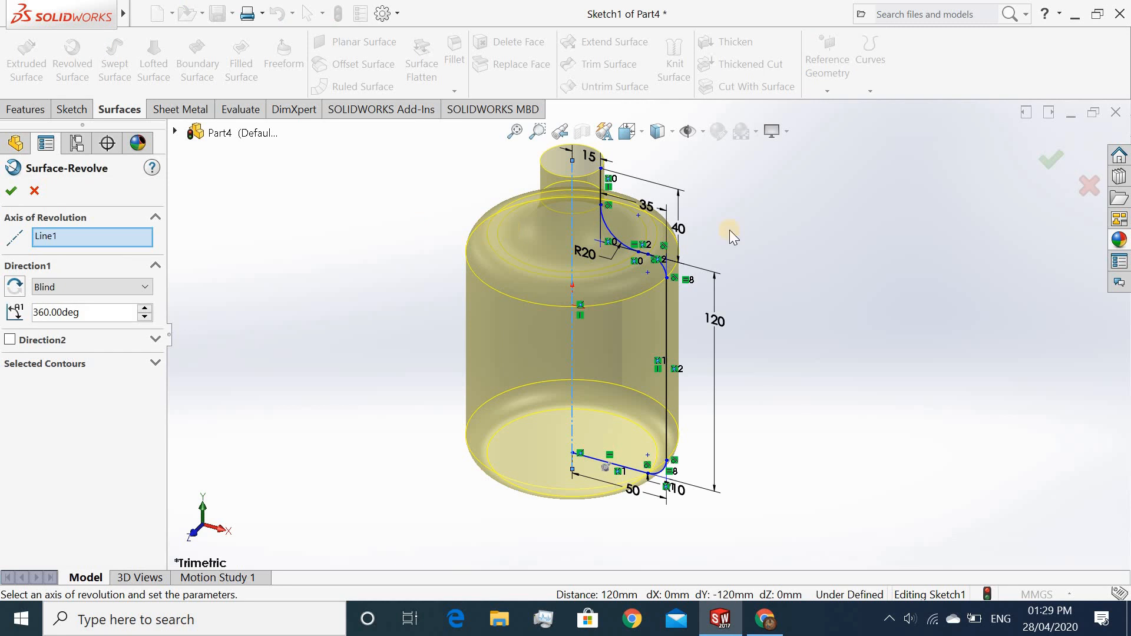
click(1045, 161)
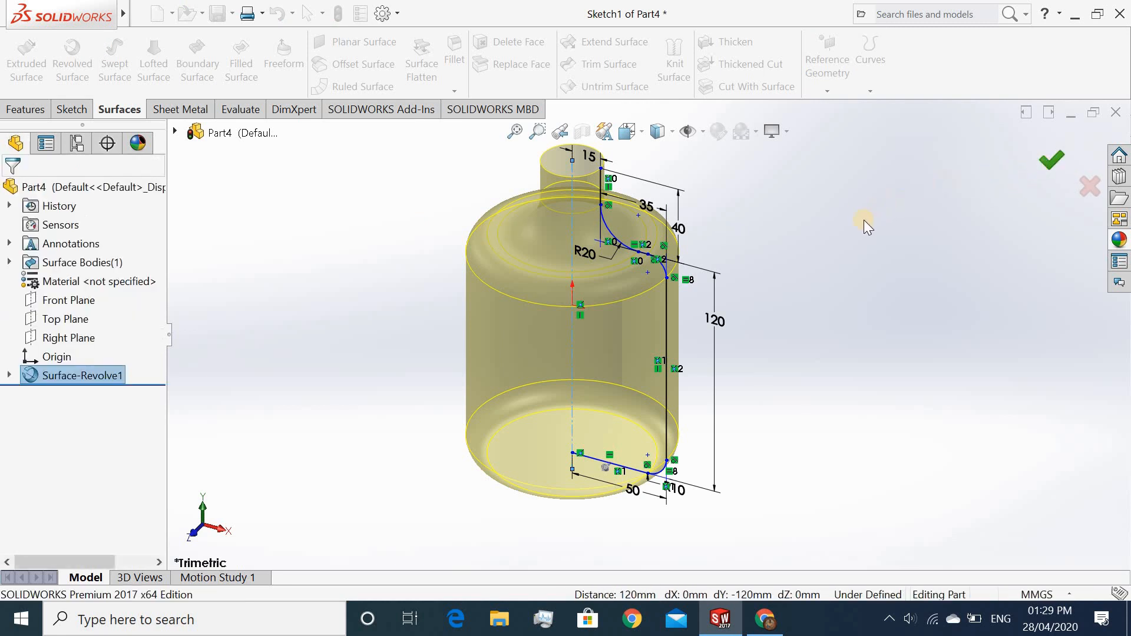
Step: Thicken the revolved bottle surface outward by 3 mm to form a solid wall
key(f)
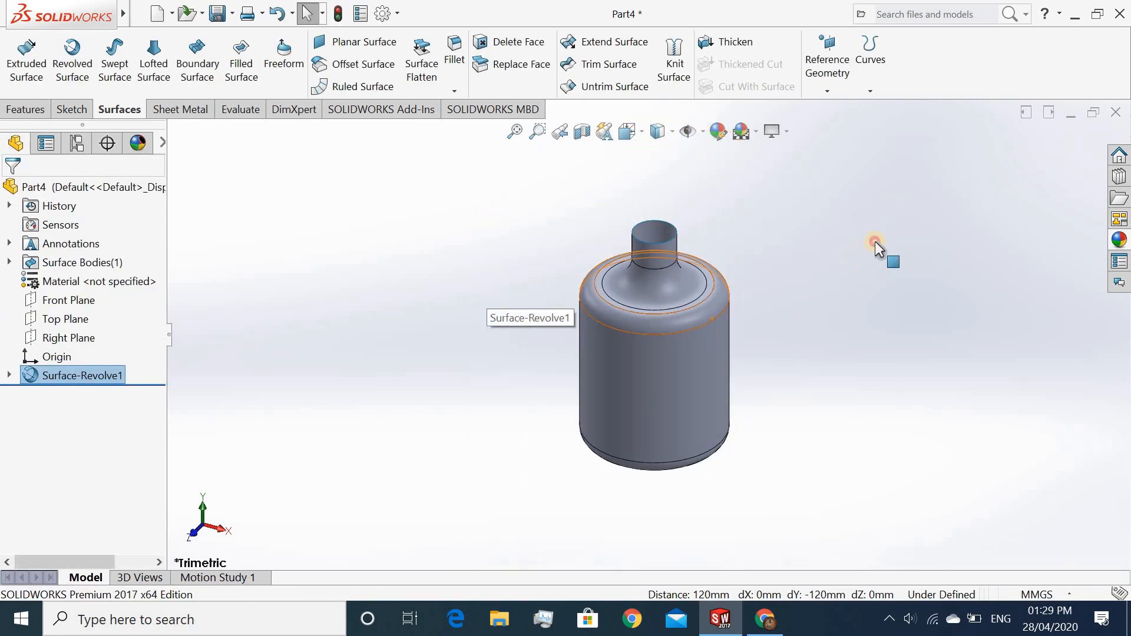
click(875, 242)
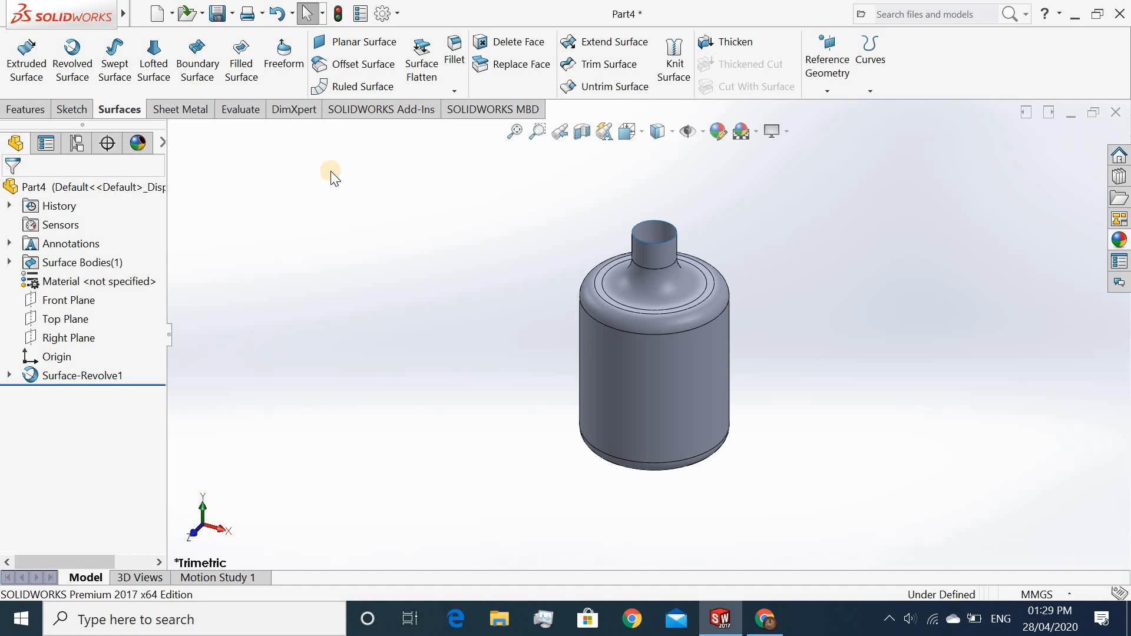
click(36, 113)
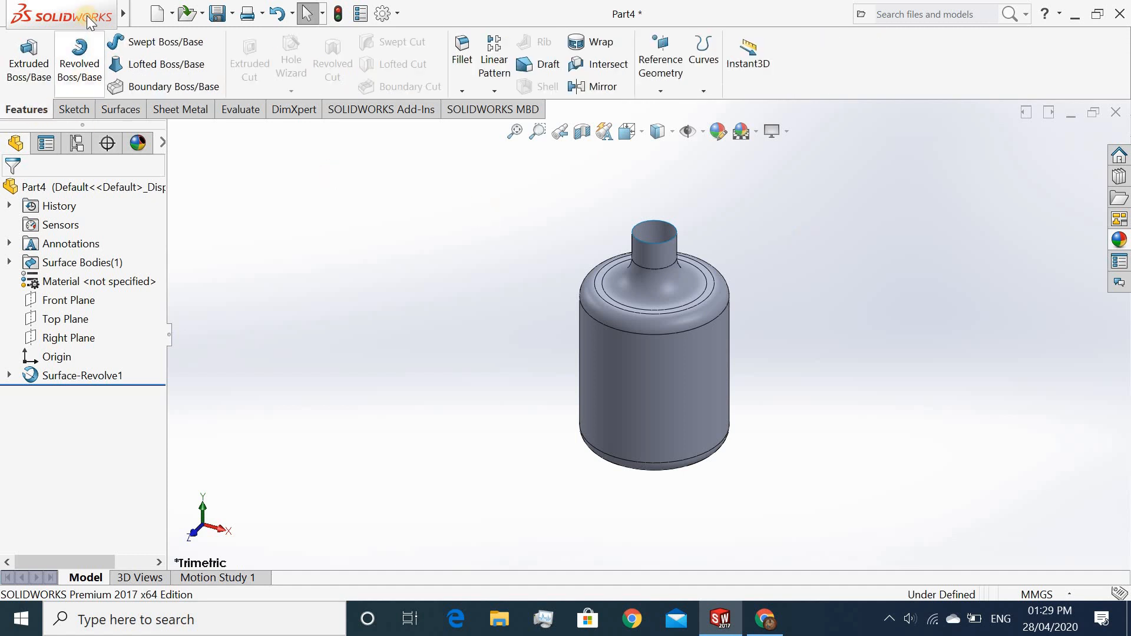
click(140, 14)
click(228, 14)
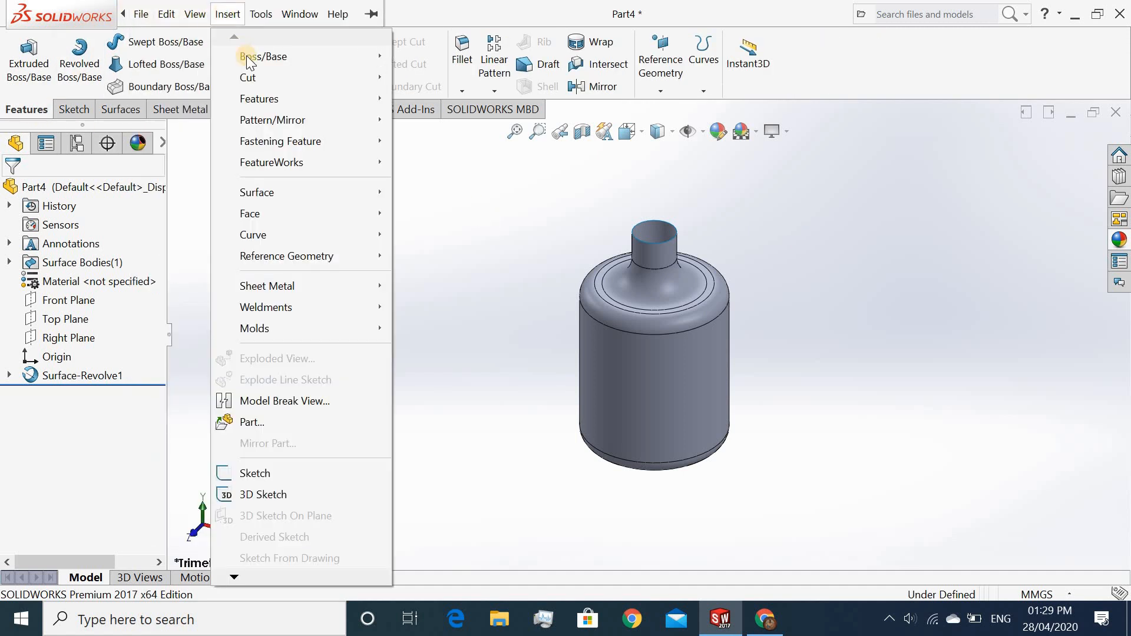
mouse_move(345, 59)
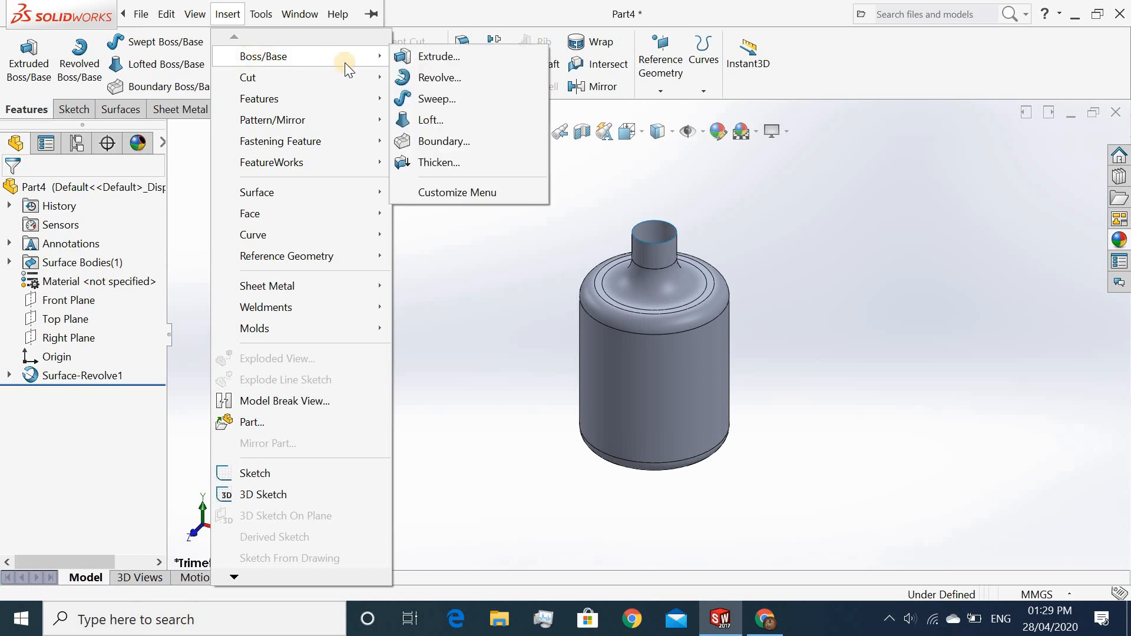
click(438, 165)
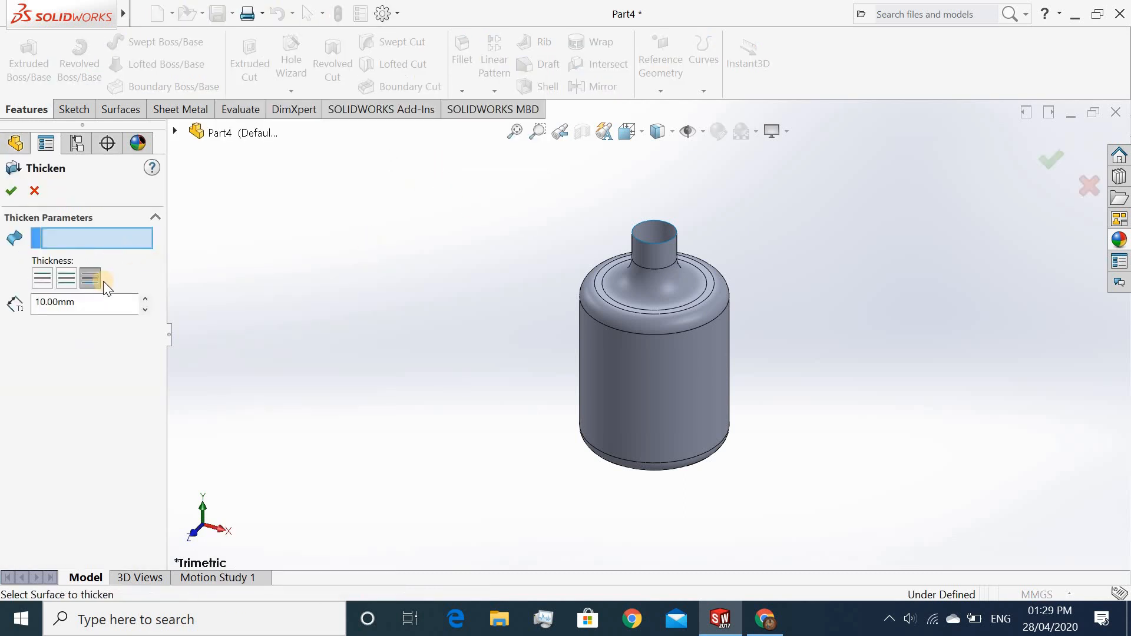
click(90, 278)
drag(71, 301, 3, 305)
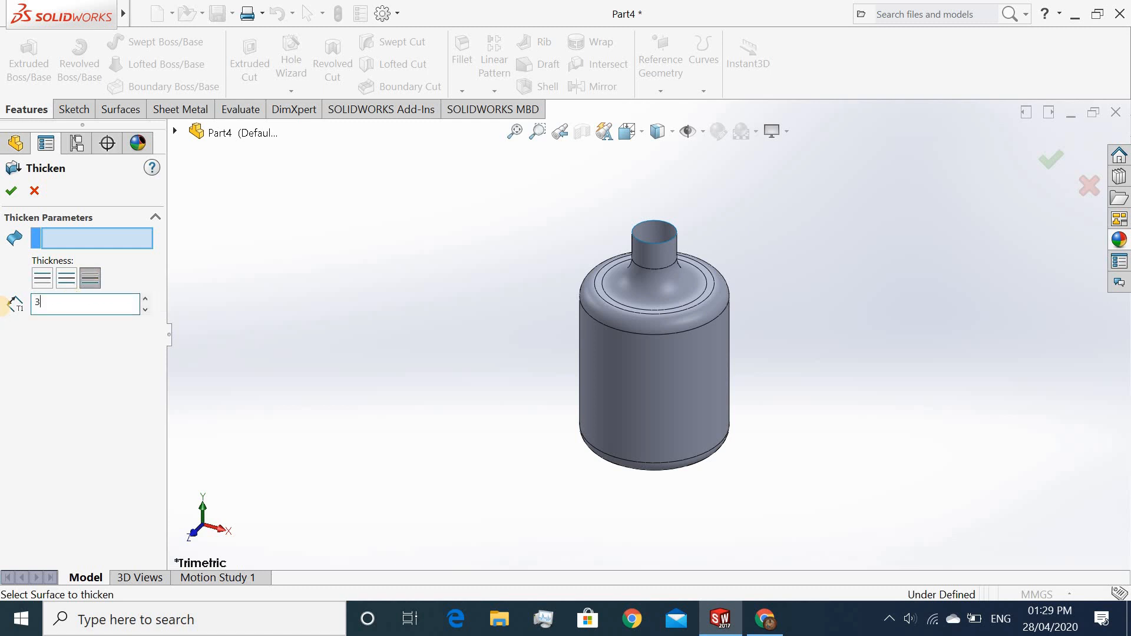
text(3)
click(657, 246)
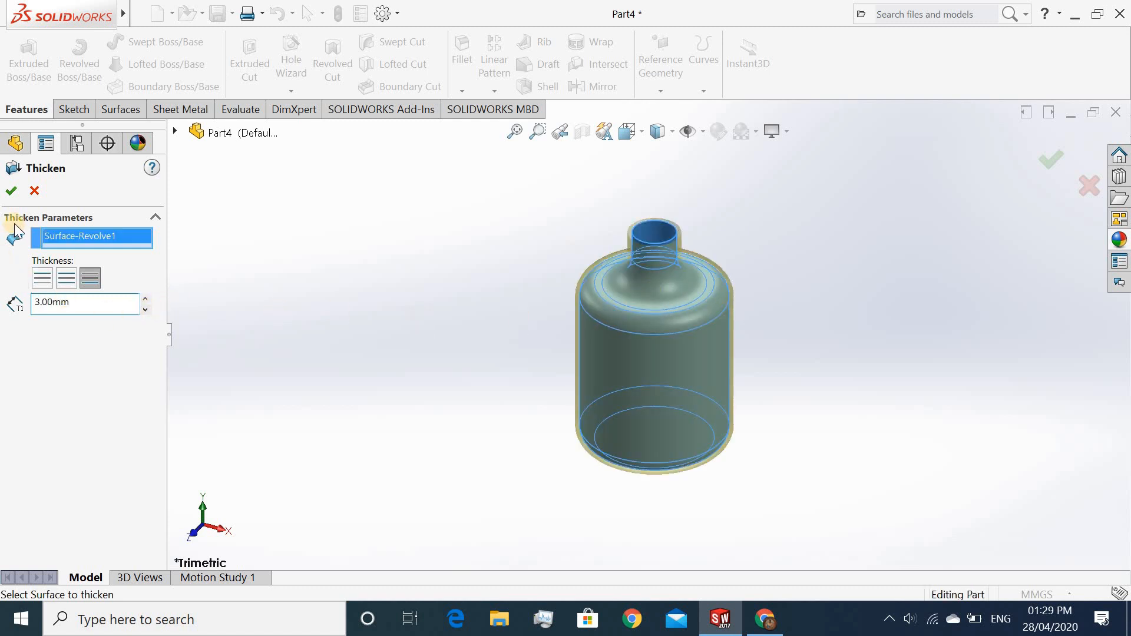
click(12, 190)
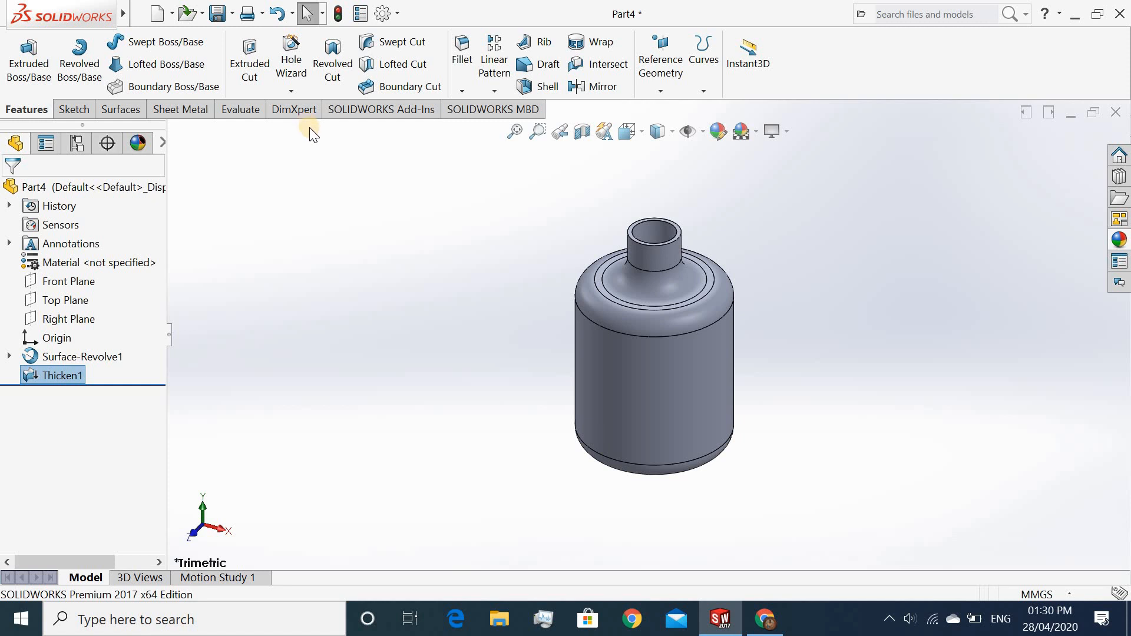
Step: Fillet the inner and outer rim edges of the bottle's mouth with a 1.5 mm radius
click(453, 91)
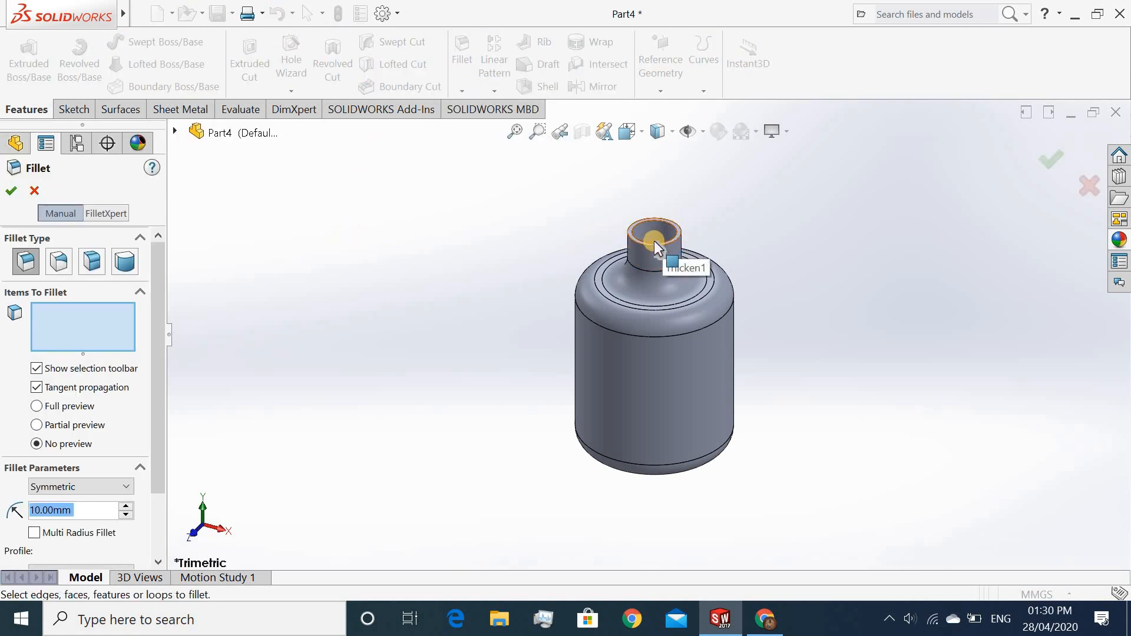
scroll(657, 238, down, 5)
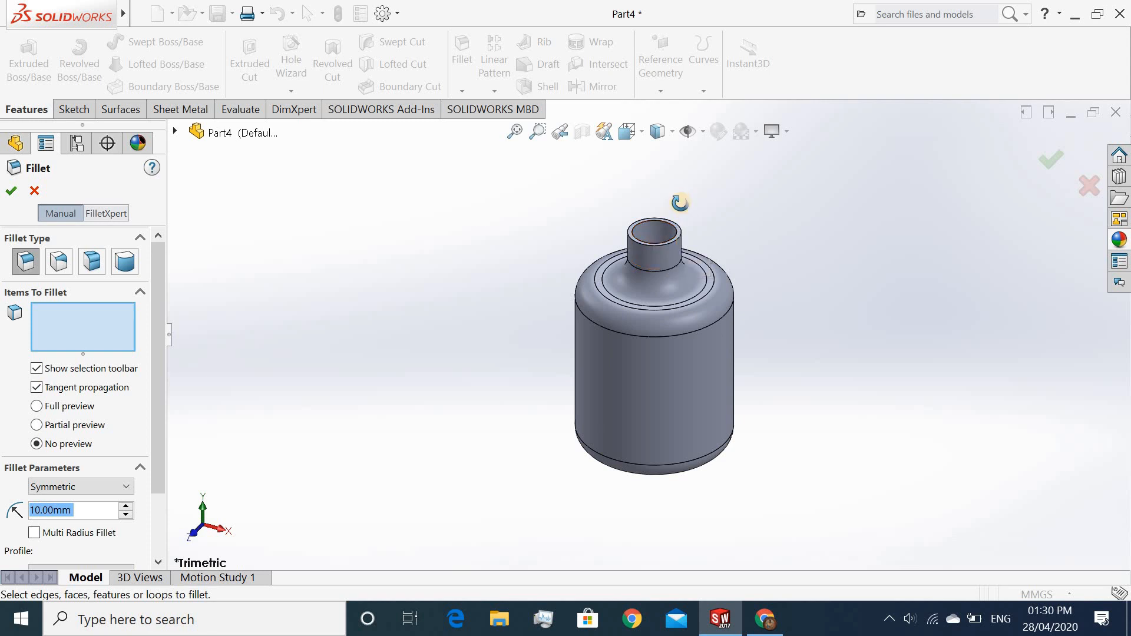
scroll(643, 268, down, 2)
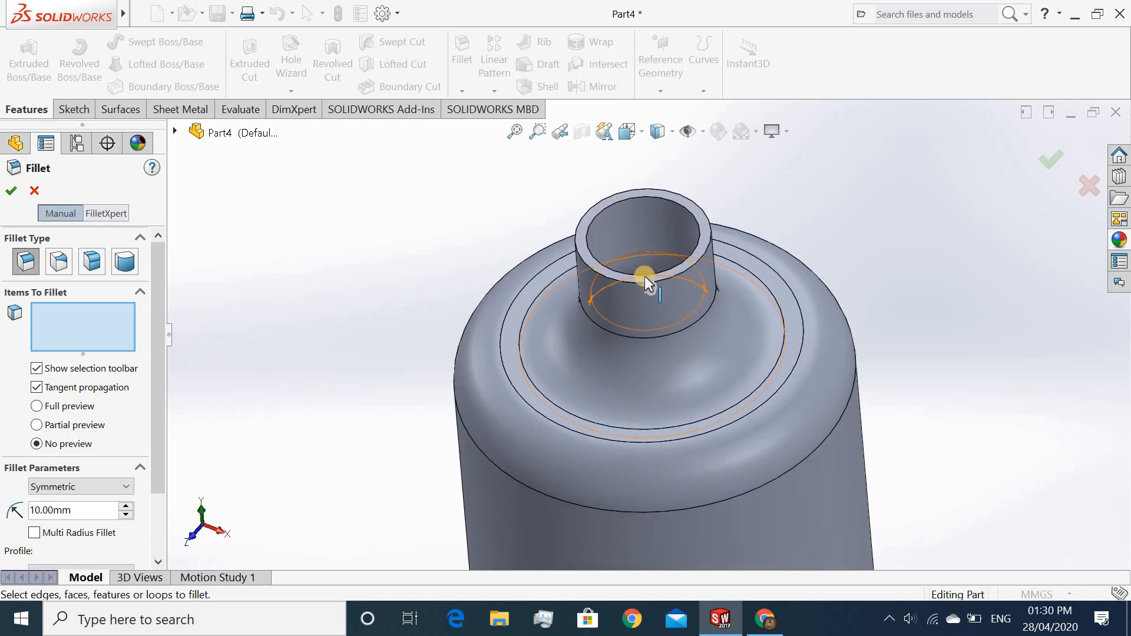
click(644, 280)
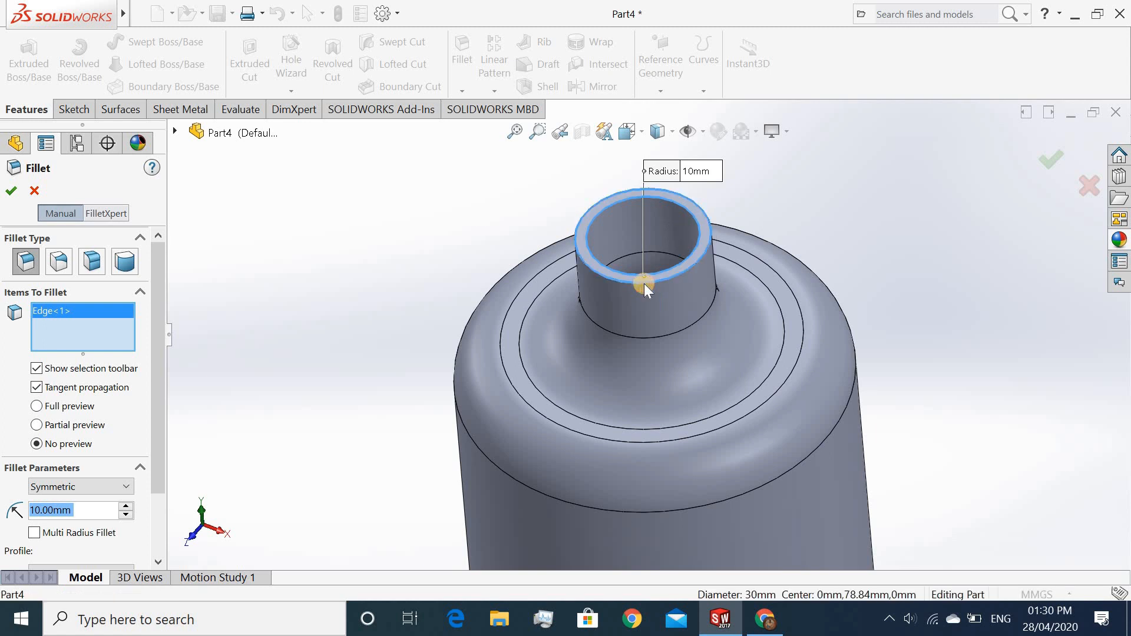
click(644, 284)
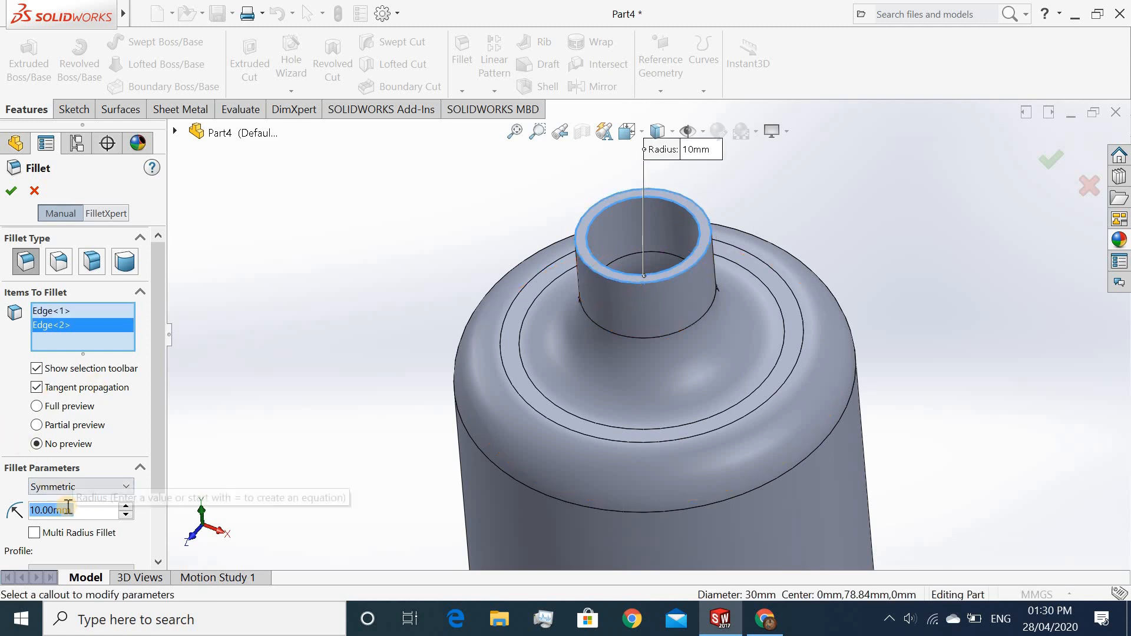
text(1.5)
key(Return)
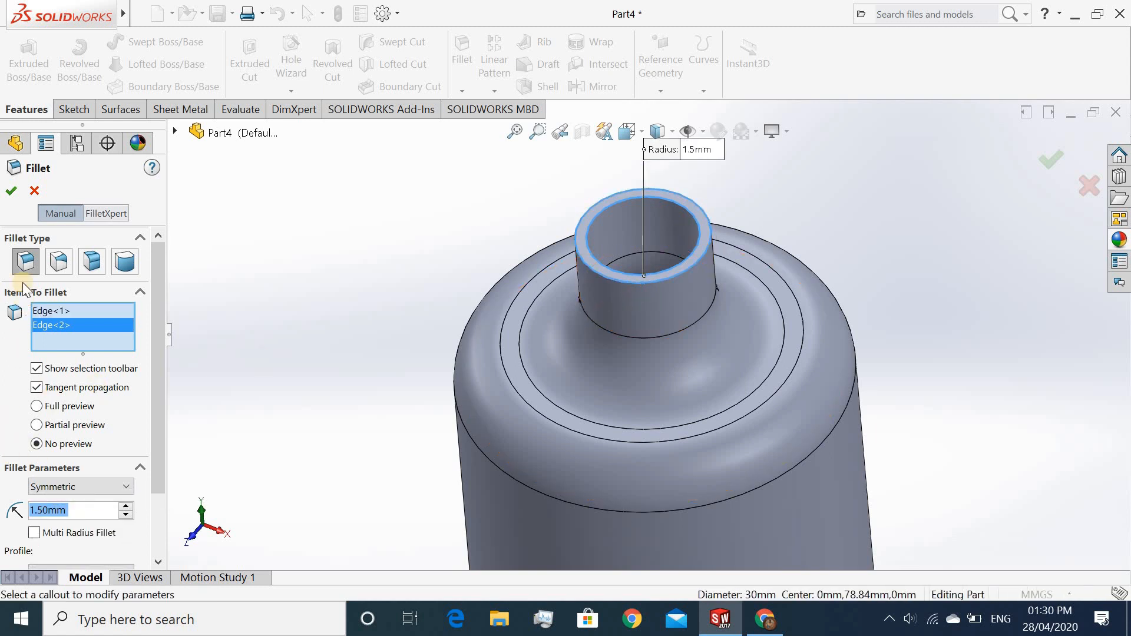
click(9, 190)
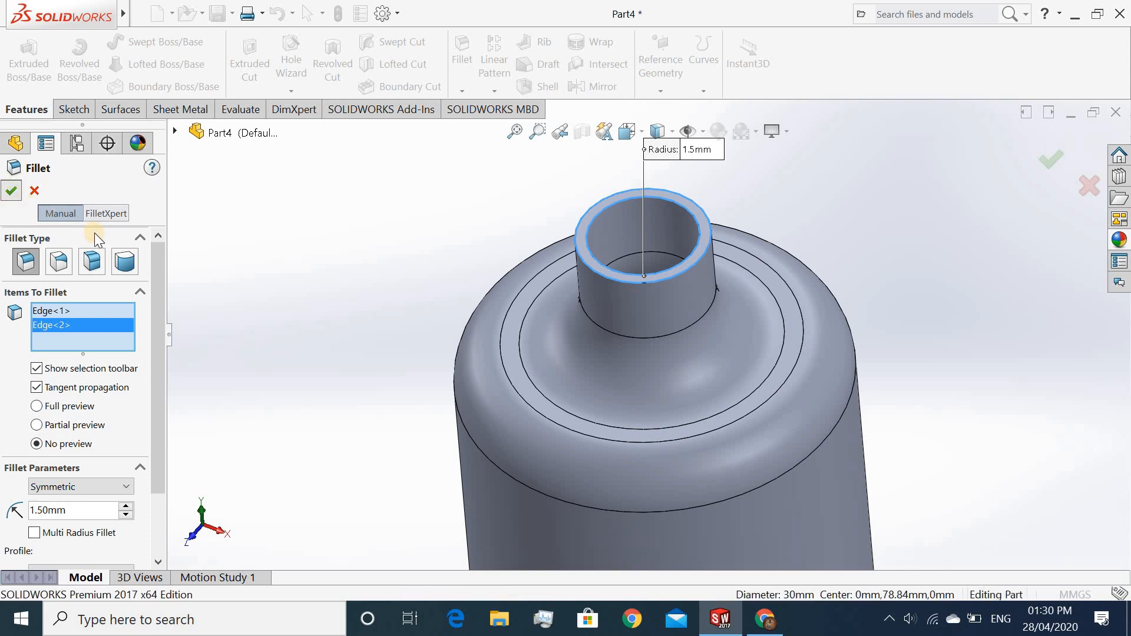
Step: Start a new sketch on the Front Plane, facing the bottle from the front
scroll(655, 273, down, 2)
scroll(659, 277, up, 8)
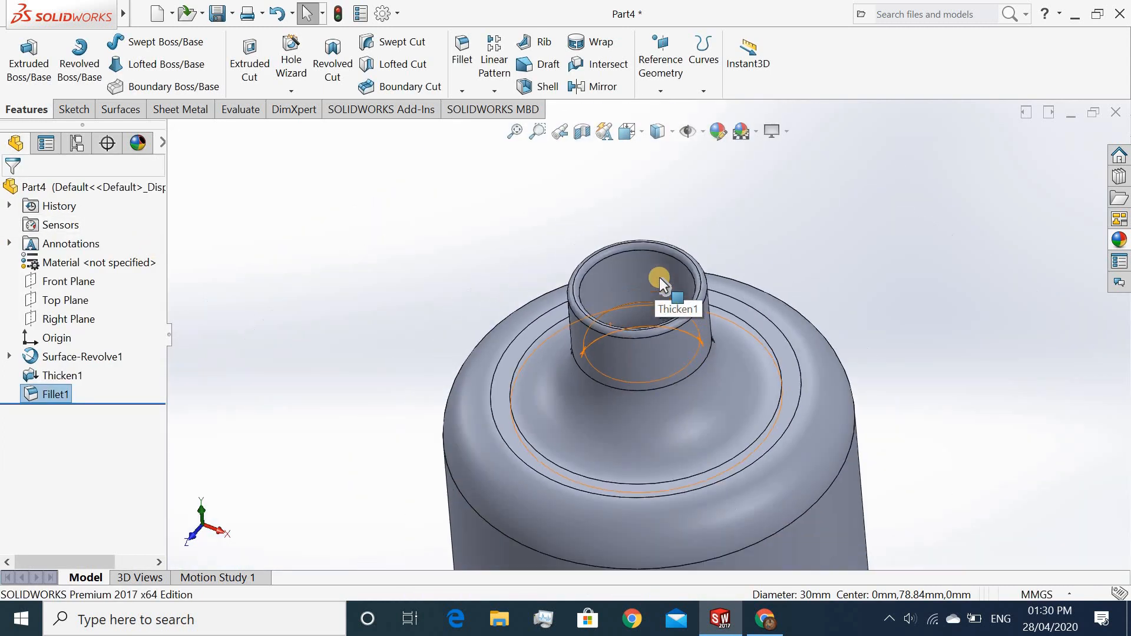
scroll(712, 390, up, 3)
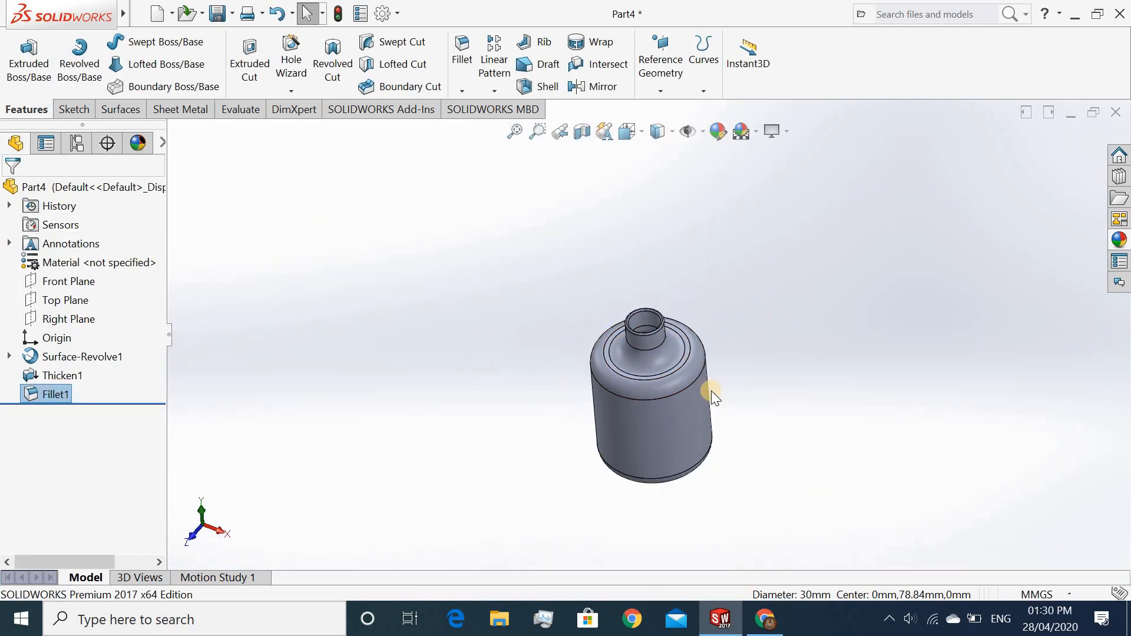
scroll(674, 407, down, 4)
scroll(609, 337, up, 3)
scroll(609, 337, up, 1)
middle_drag(725, 184, 704, 152)
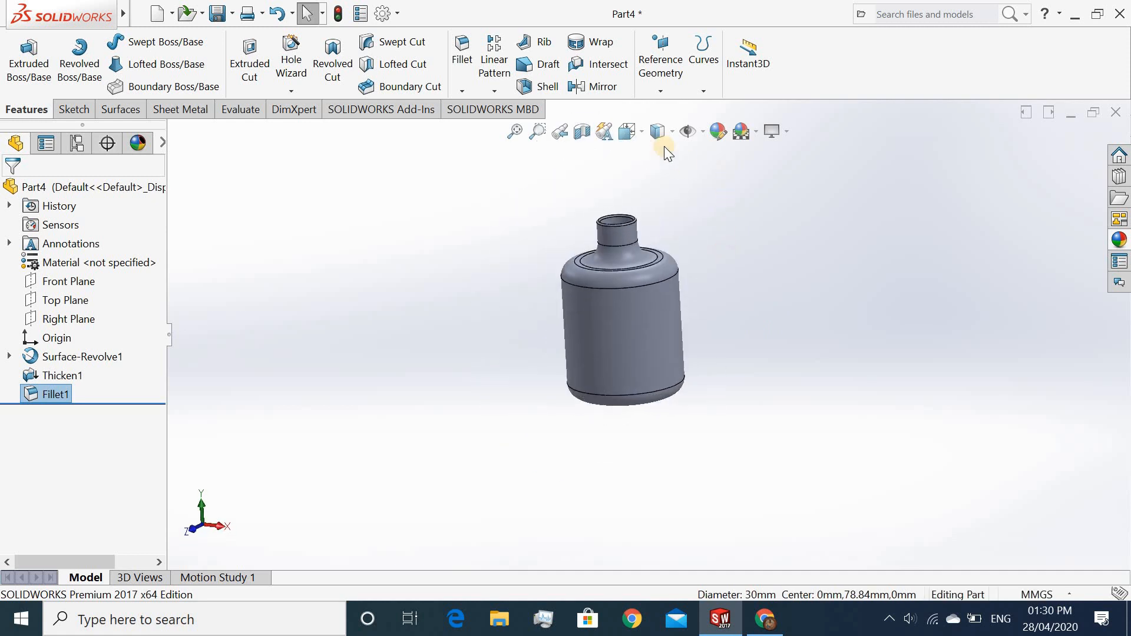
click(641, 138)
click(652, 172)
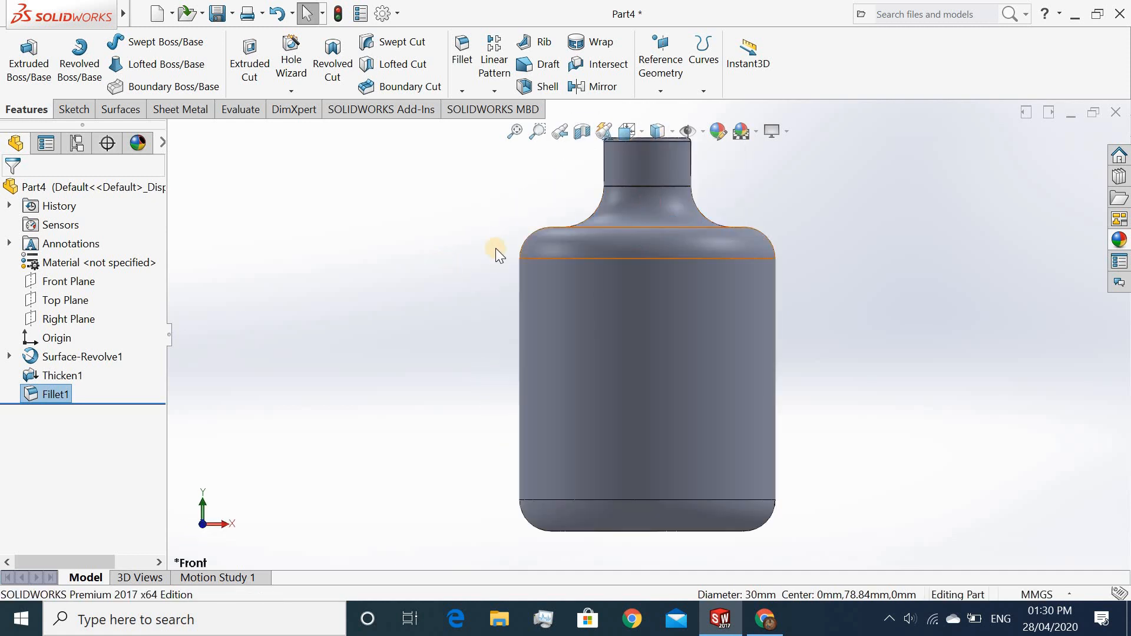
click(52, 285)
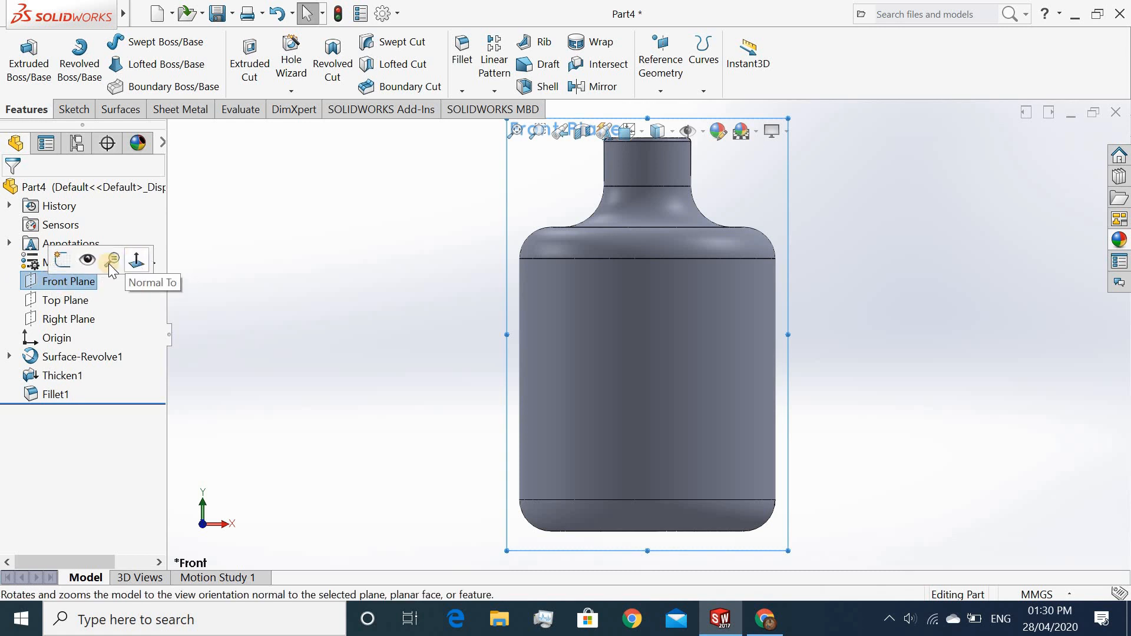
click(62, 261)
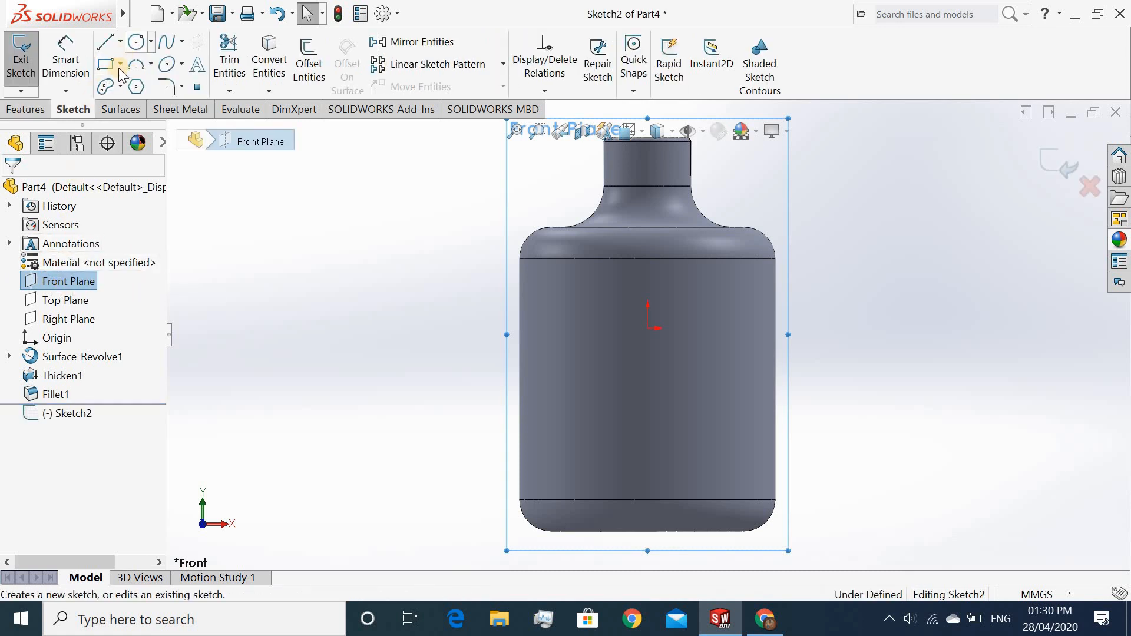
Step: Sketch a 3-point arc of about 14 mm radius bulging outward from the body's left wall, starting at the lower shoulder edge
click(151, 63)
click(176, 129)
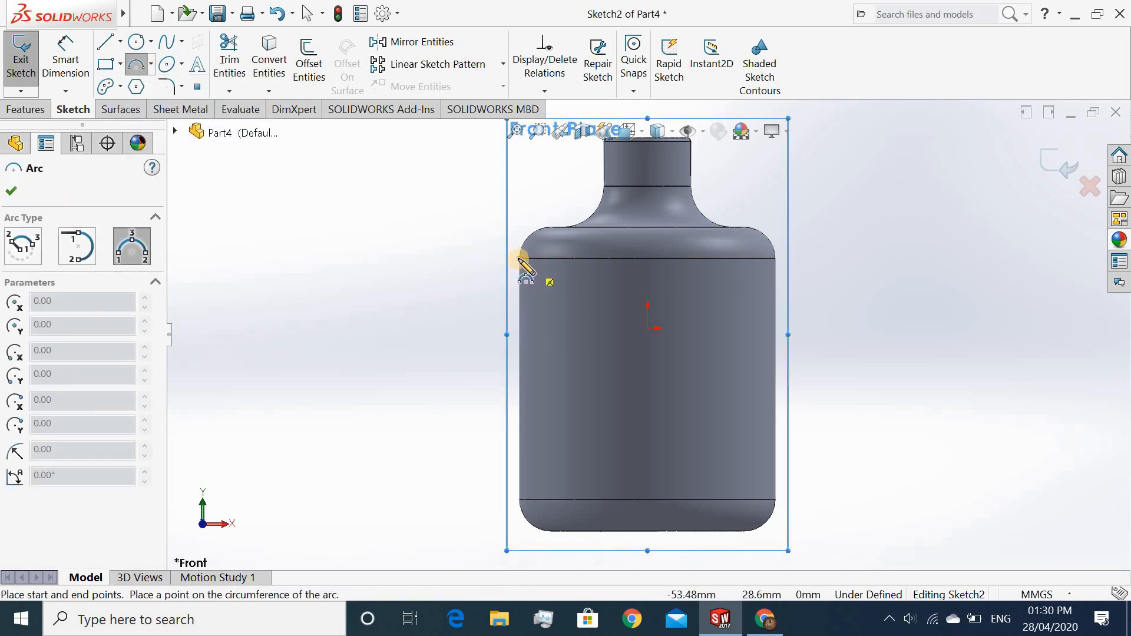
click(519, 260)
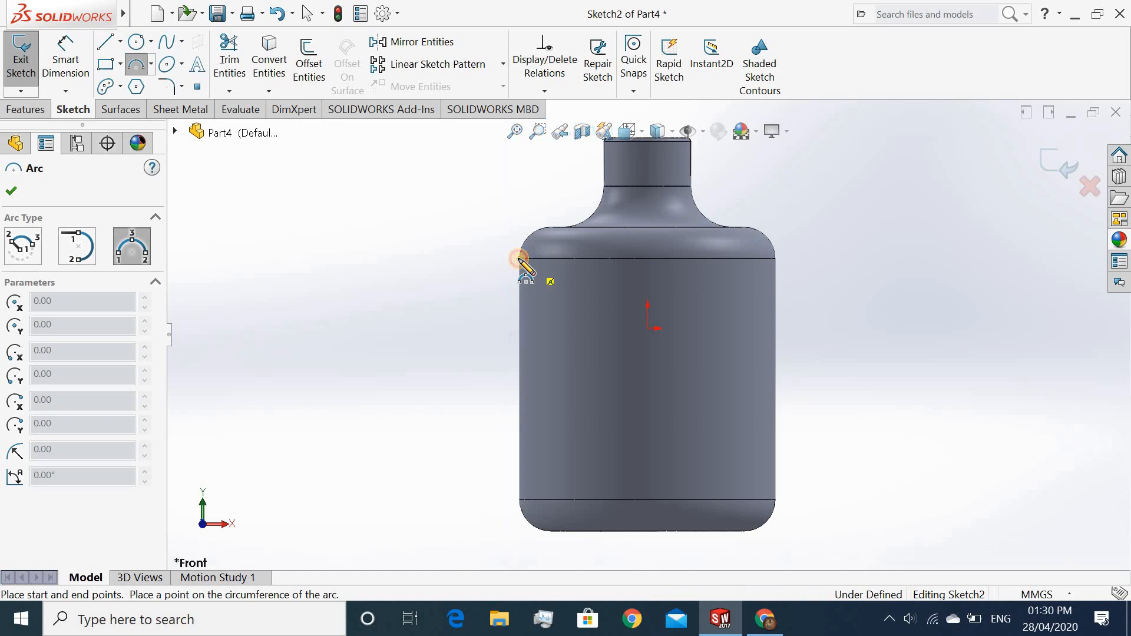
click(519, 307)
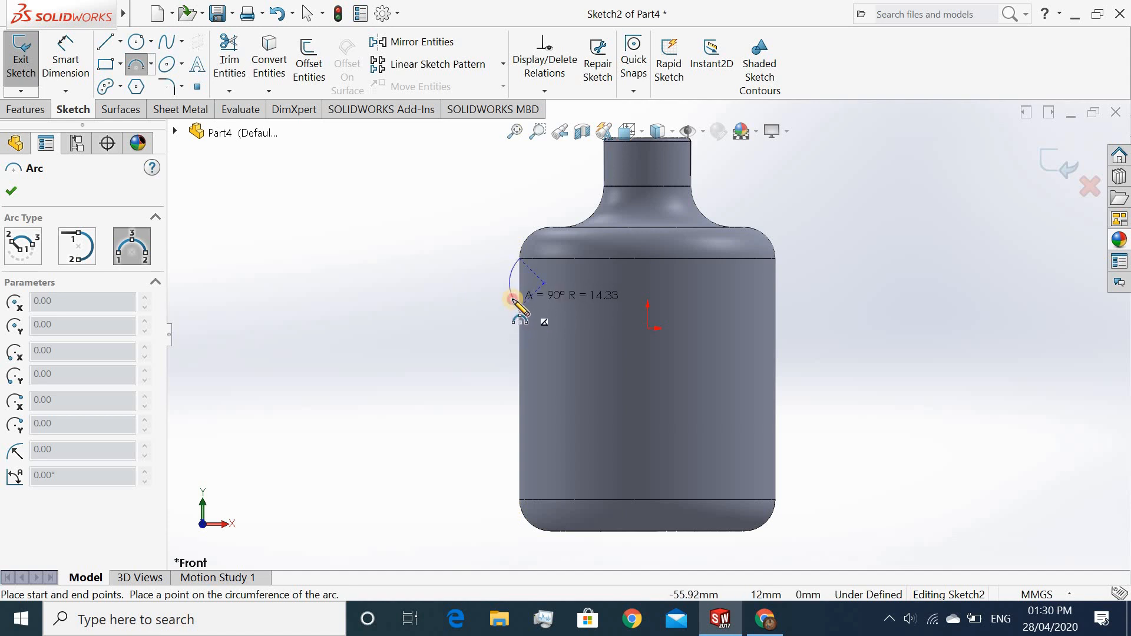
click(512, 300)
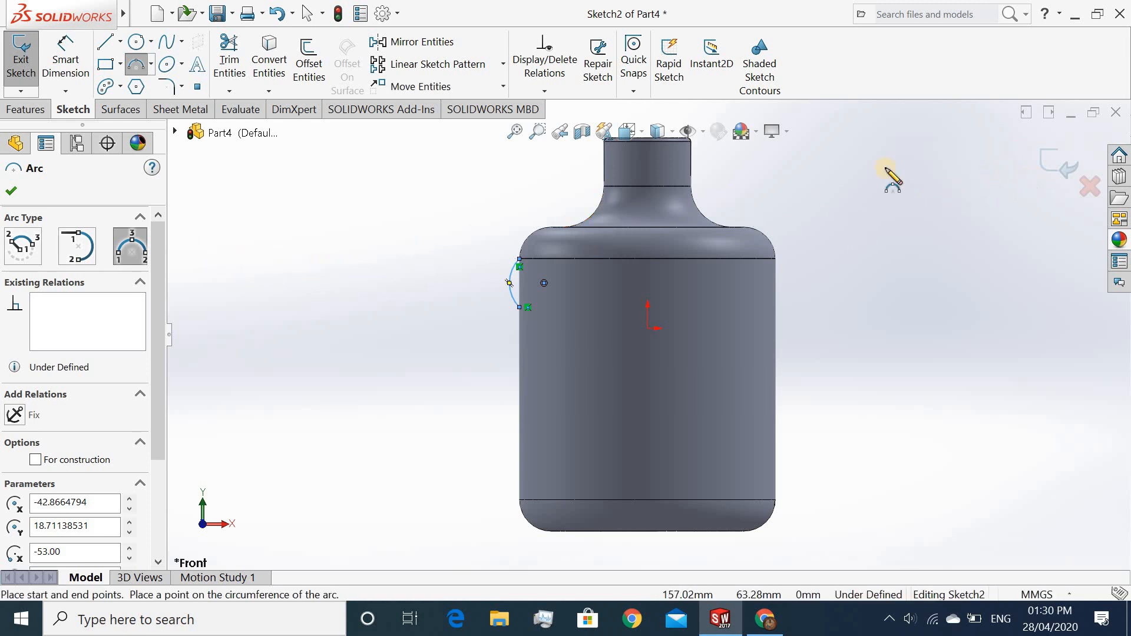
click(36, 109)
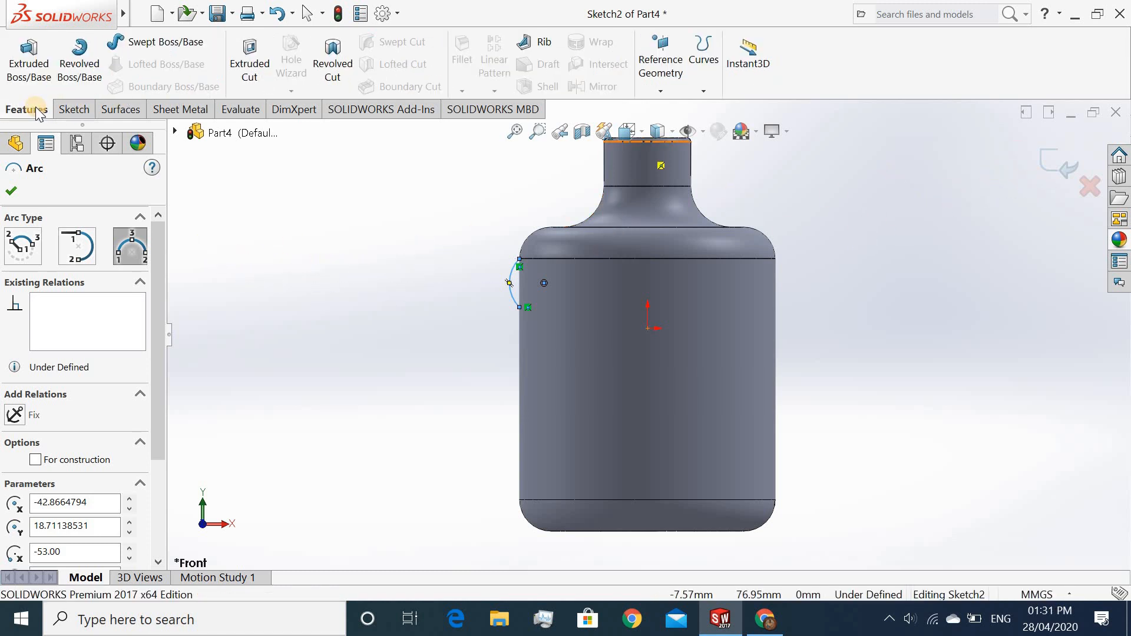
click(72, 61)
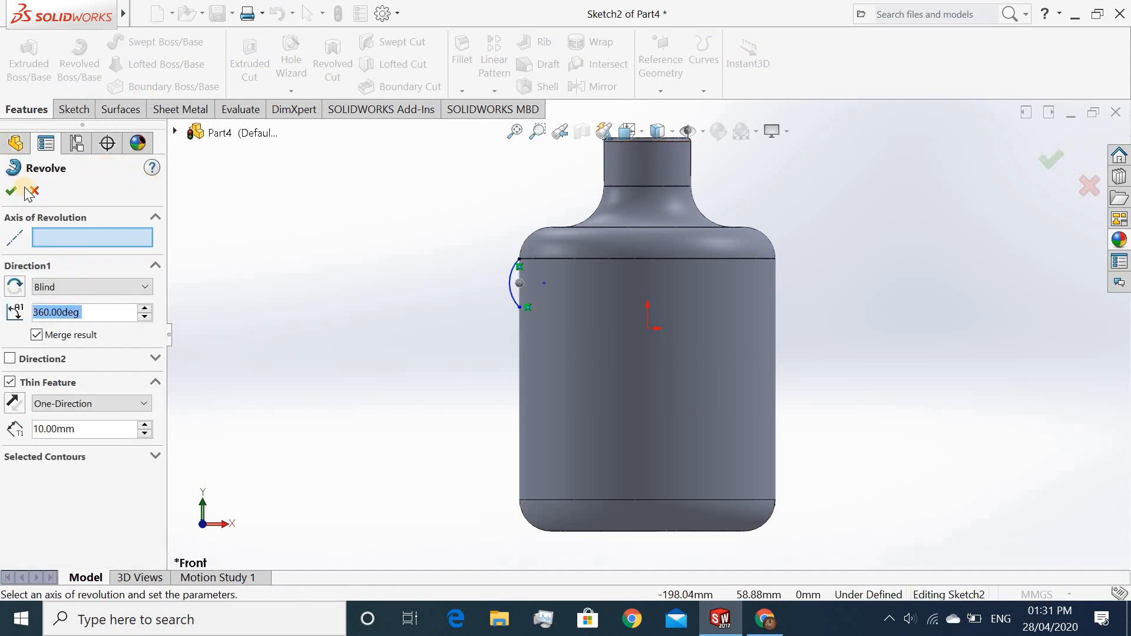
key(Escape)
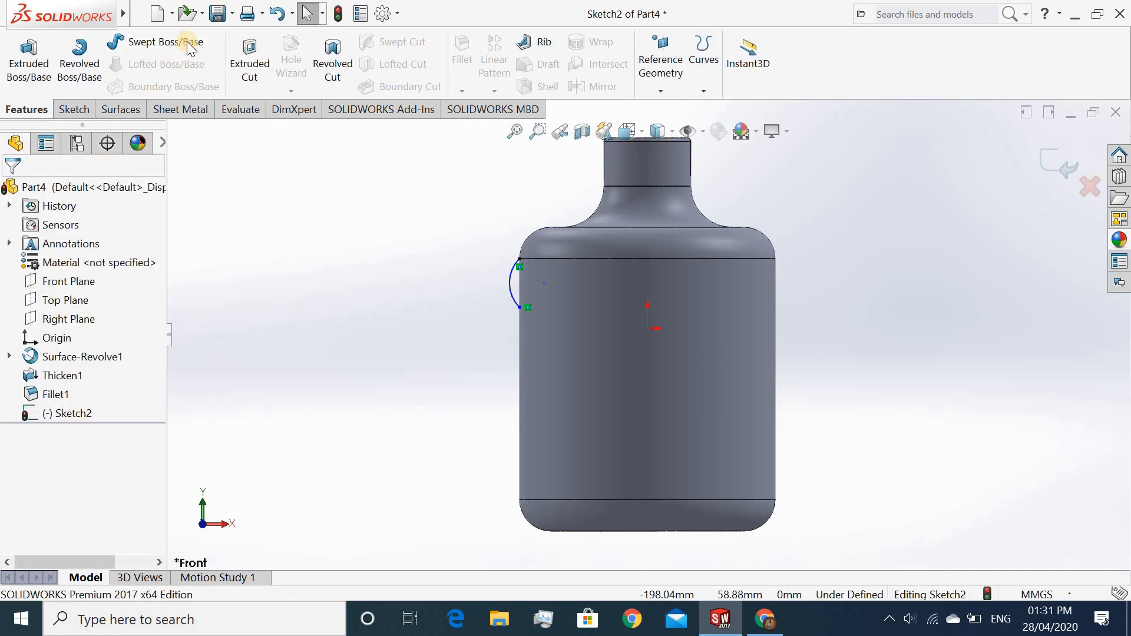
Step: Sketch a vertical centerline through the origin, from above the bottle's mouth to below its base
click(74, 110)
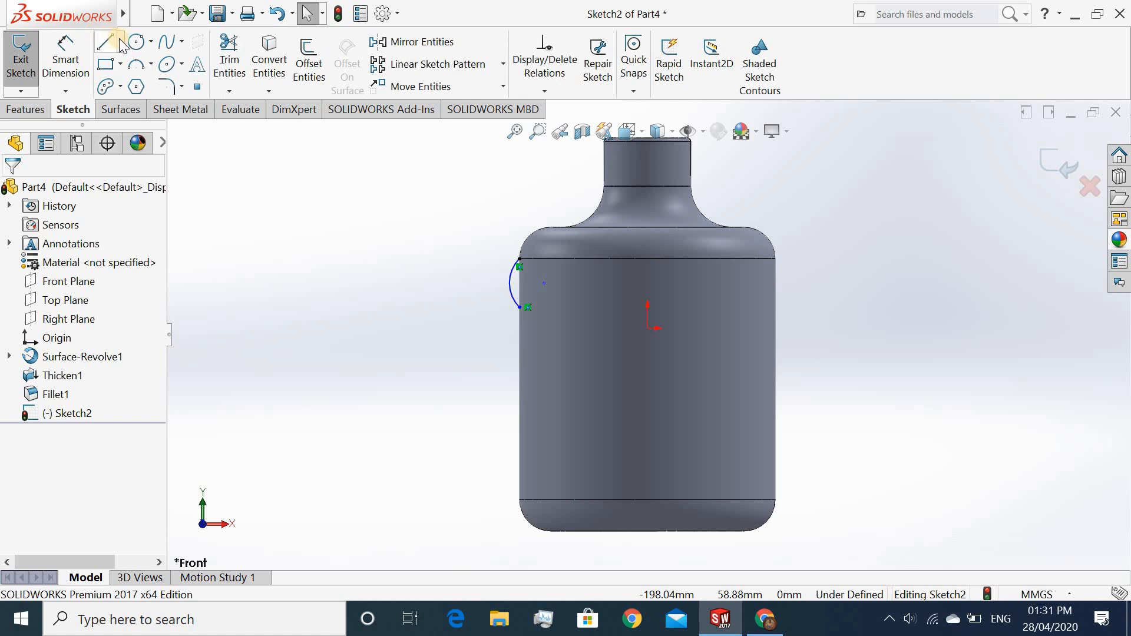
click(120, 43)
click(135, 83)
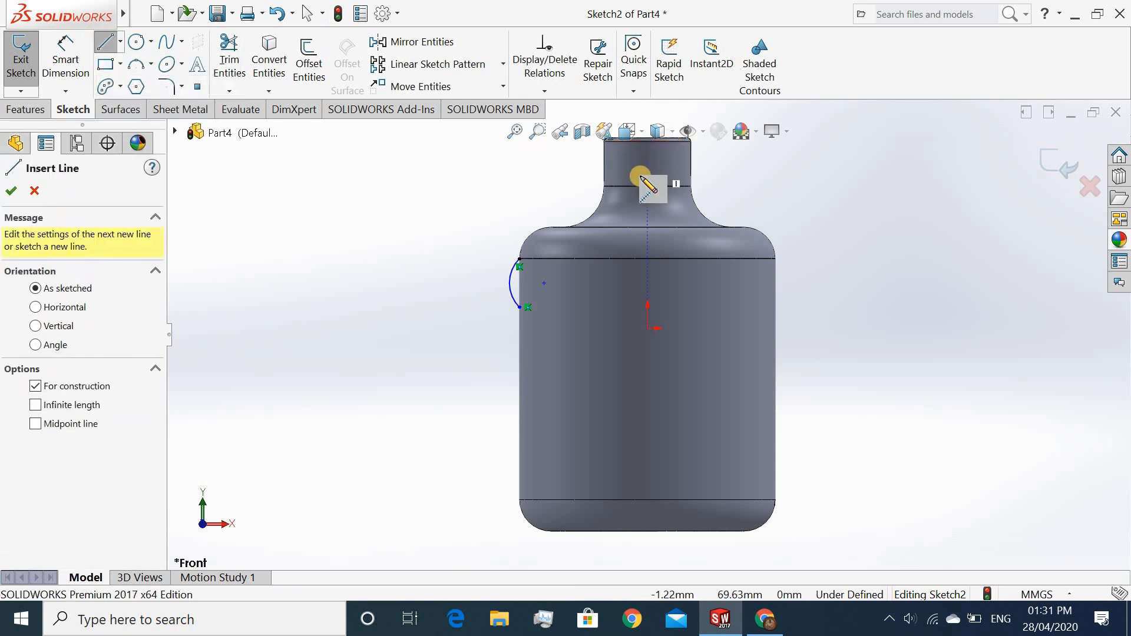
scroll(641, 177, down, 2)
scroll(644, 182, up, 3)
scroll(654, 222, down, 4)
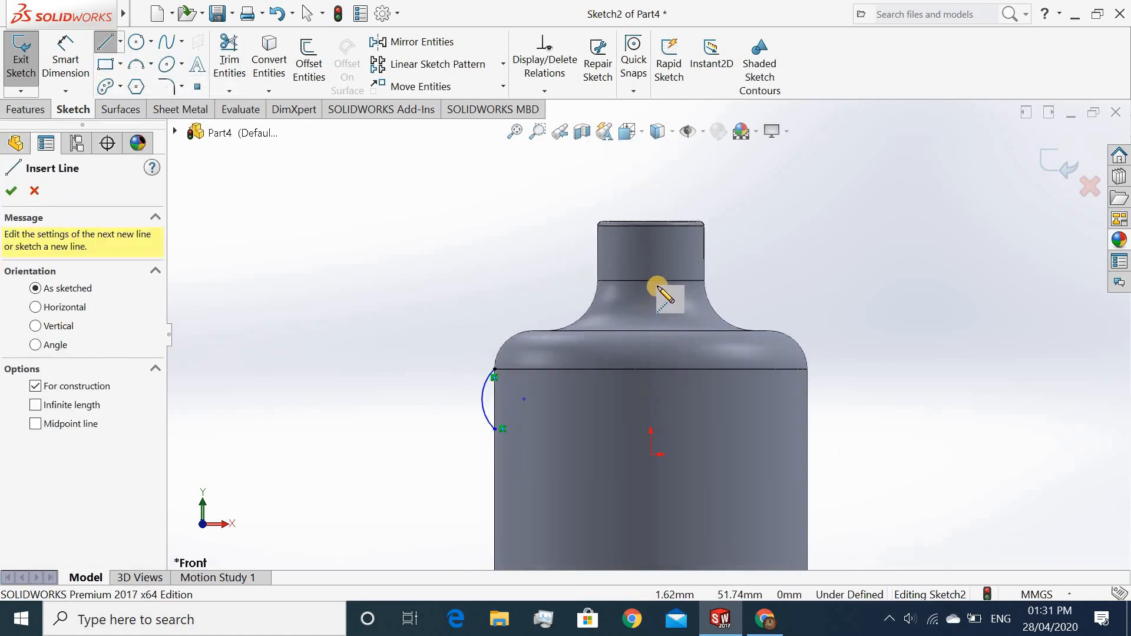
scroll(667, 465, down, 2)
scroll(664, 449, up, 5)
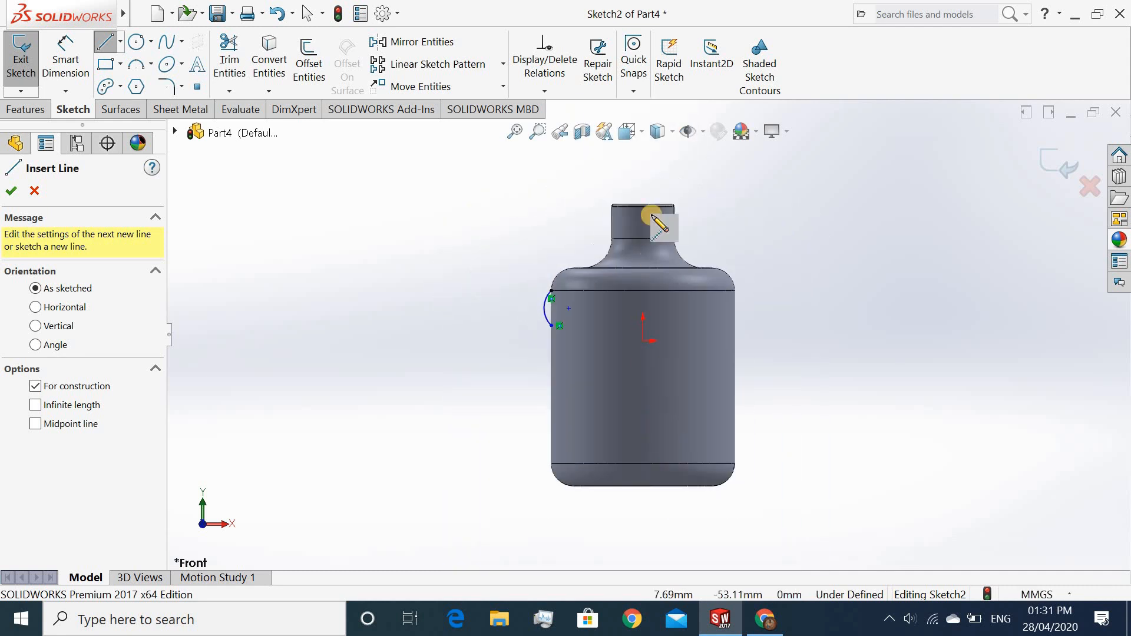
click(643, 182)
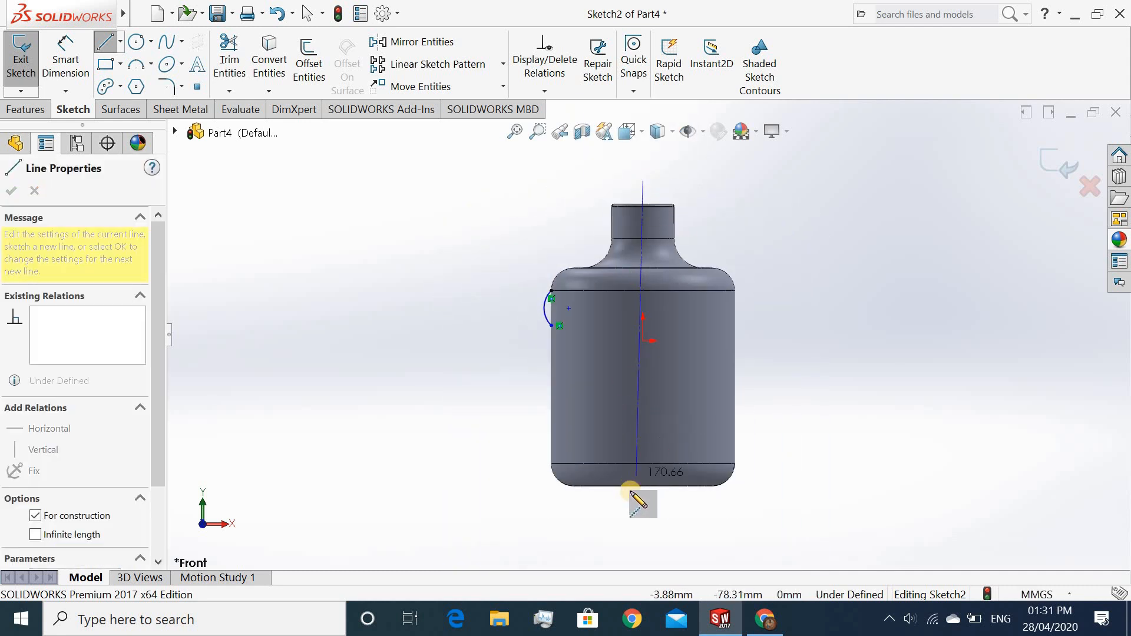
click(642, 509)
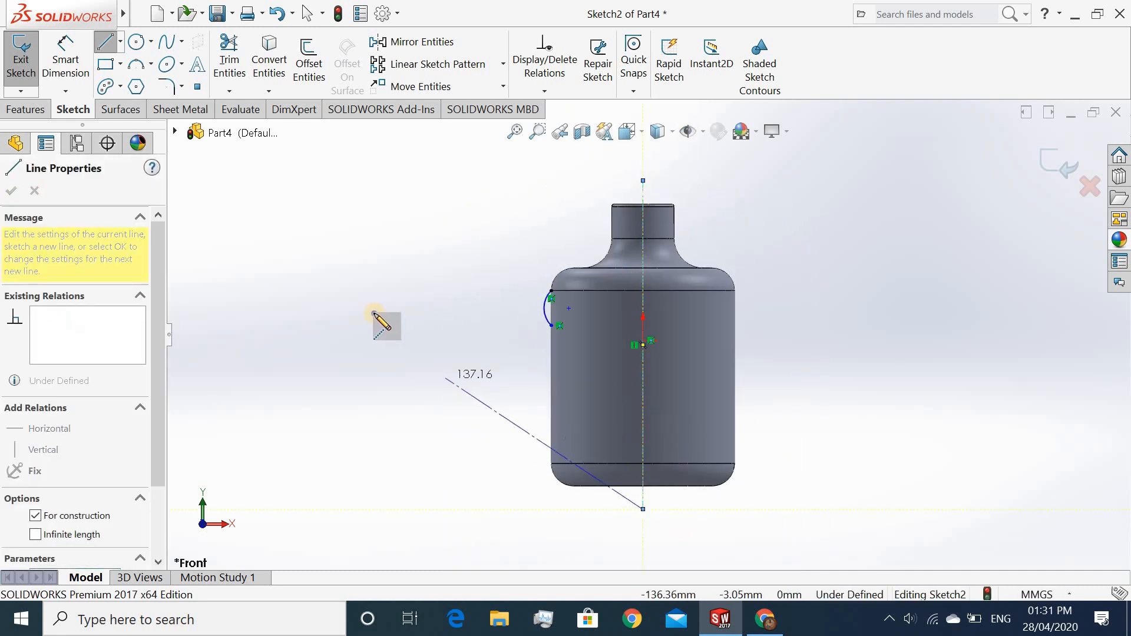
Step: Revolve the arc sketch 360 degrees about the vertical centerline, merging the resulting ring with the bottle body
right_click(381, 319)
key(Escape)
key(Escape)
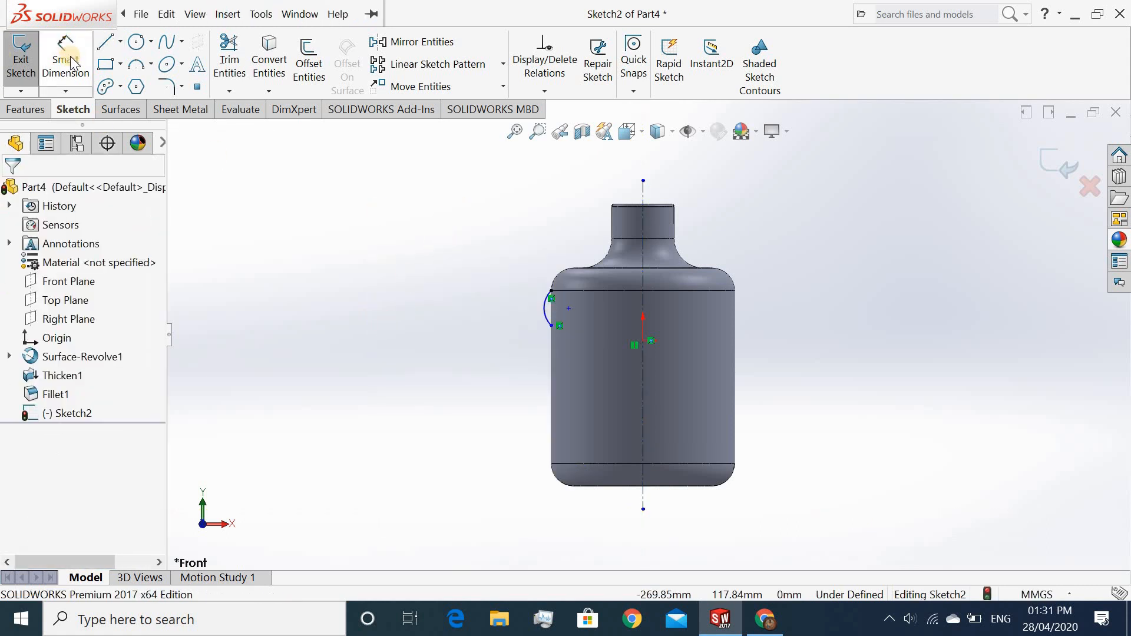
click(22, 111)
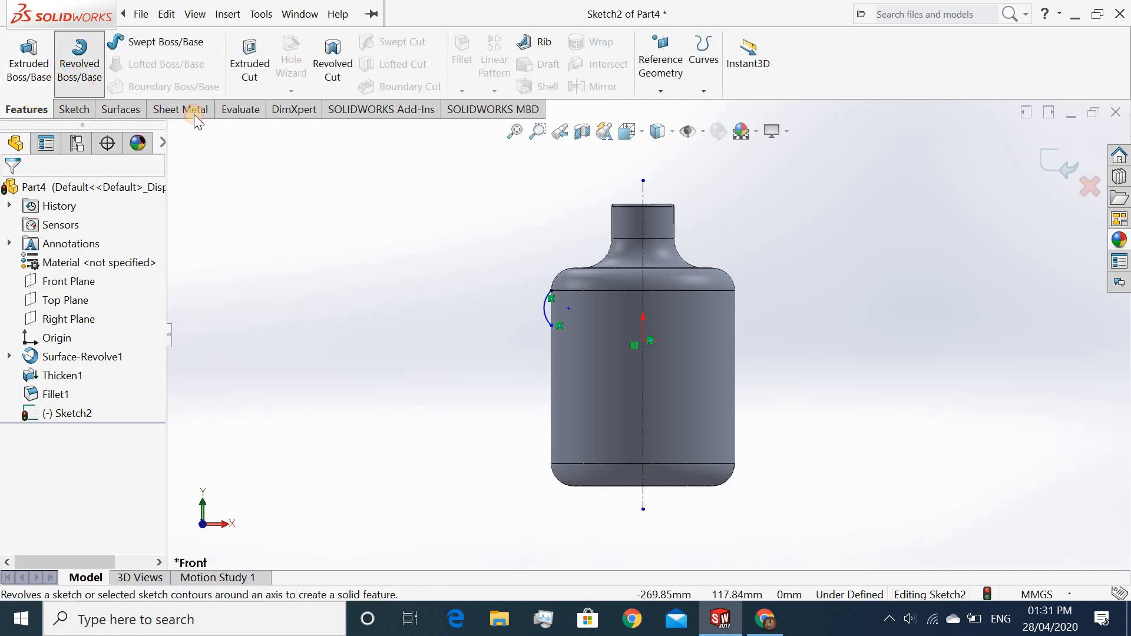
click(606, 319)
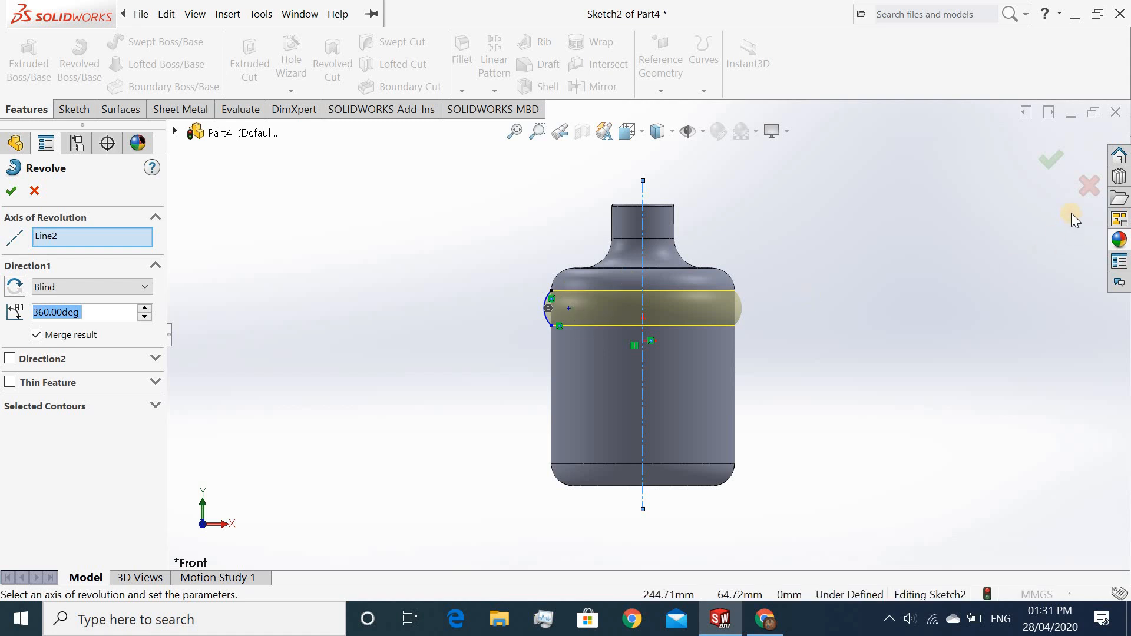
click(1051, 158)
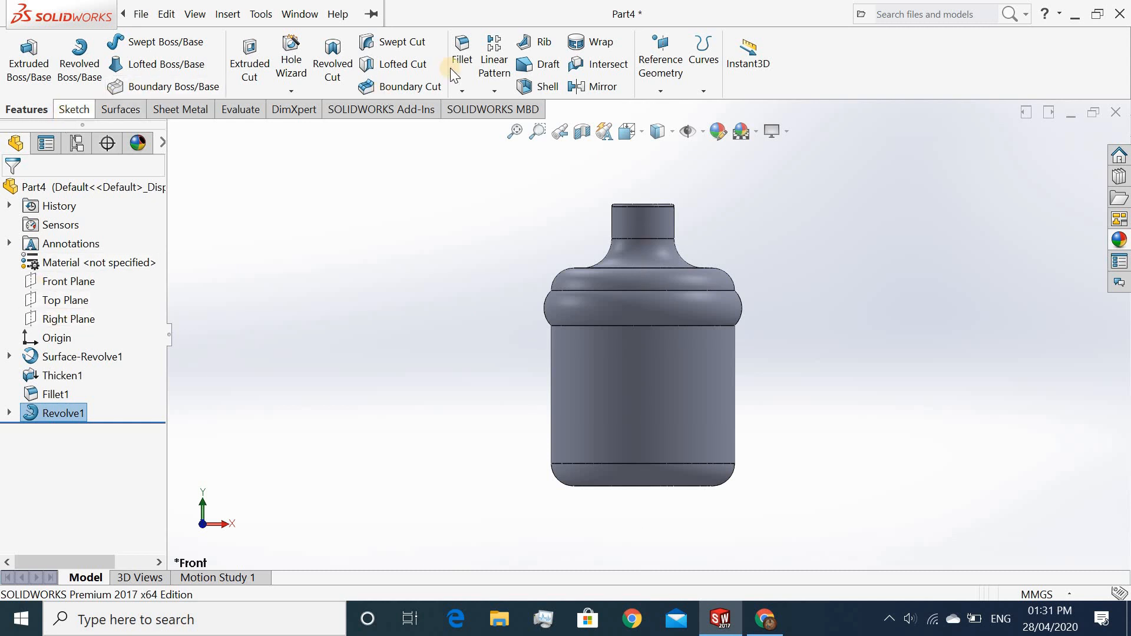
Step: Create a linear pattern of the revolved ring down the bottle body with 40 mm spacing and 3 instances
click(494, 51)
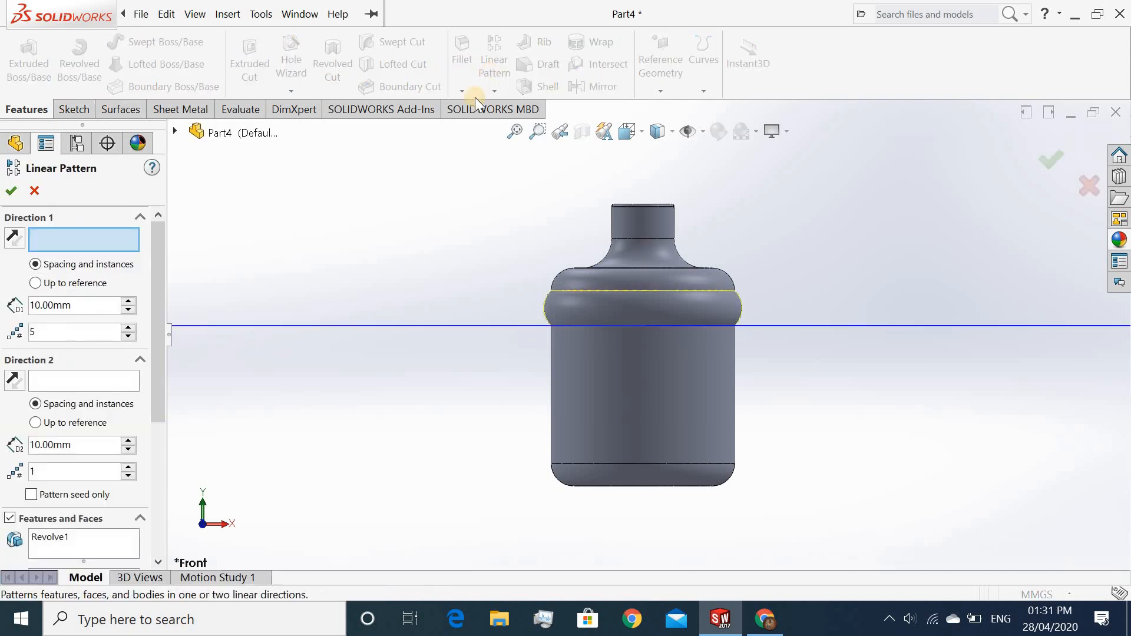
click(611, 405)
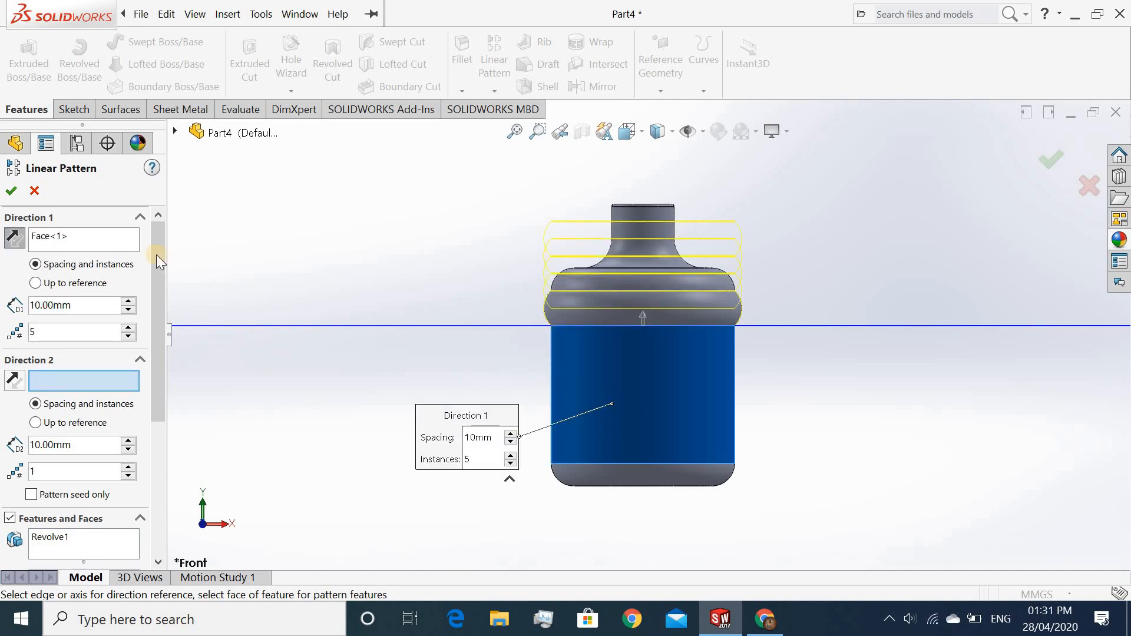
click(16, 238)
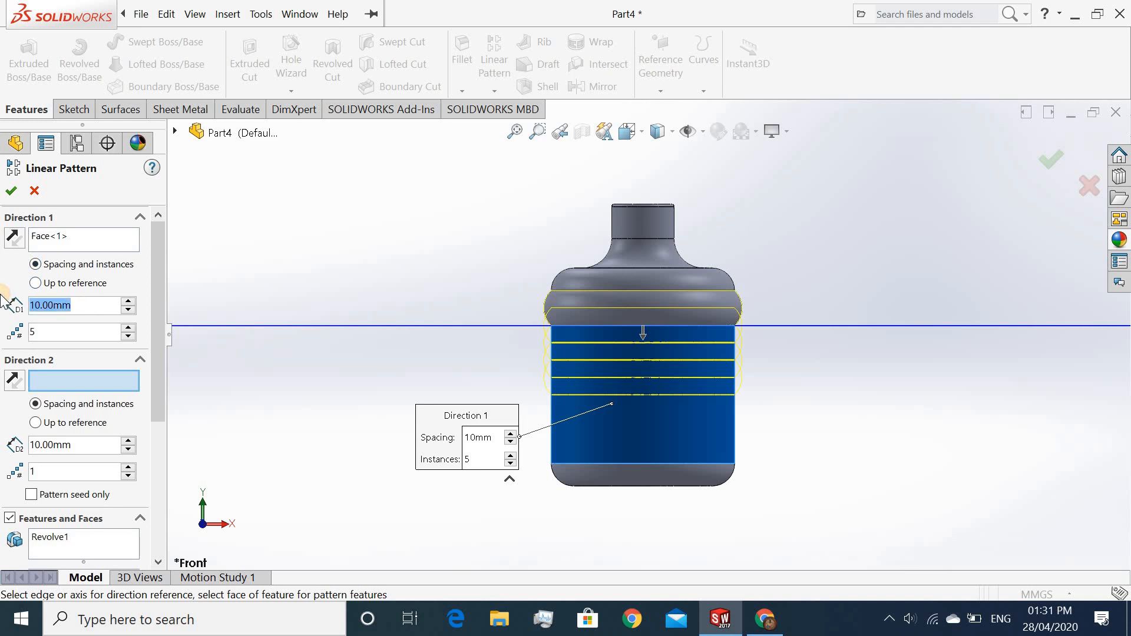
text(40)
key(Return)
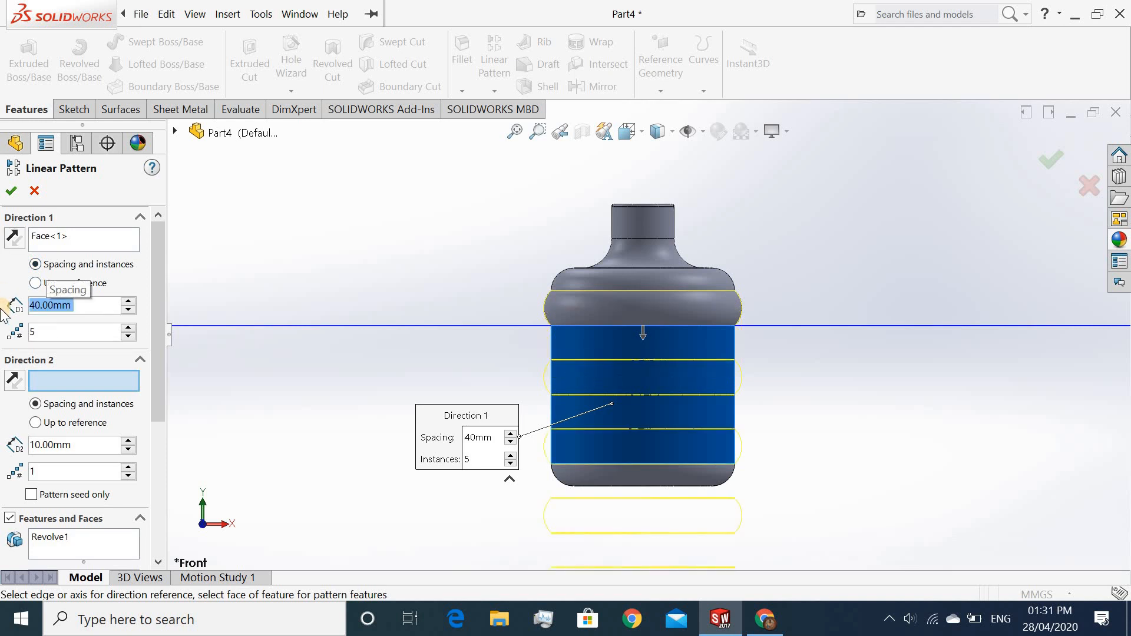
click(129, 336)
click(129, 336)
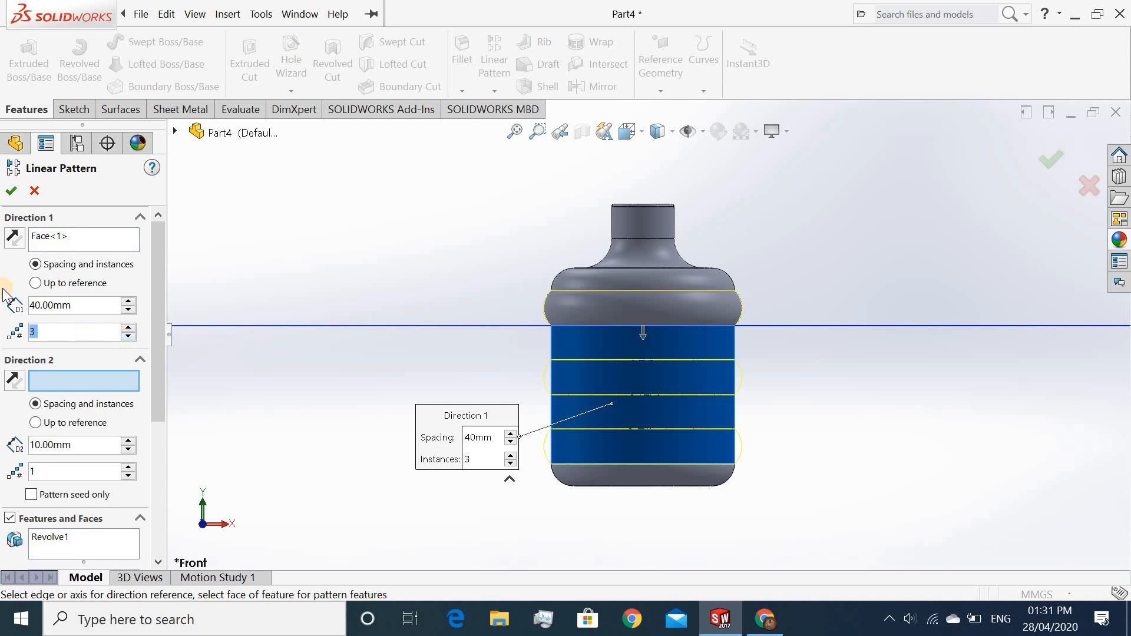
click(8, 189)
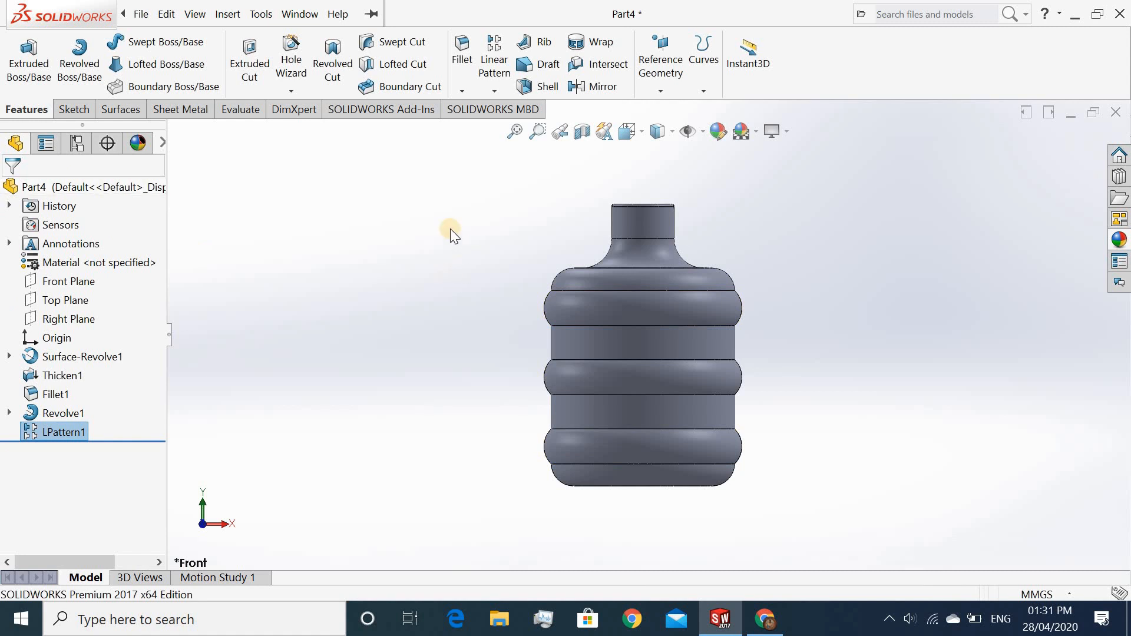
Step: Apply the translucent plastic appearance to the bottle
key(ctrl+7)
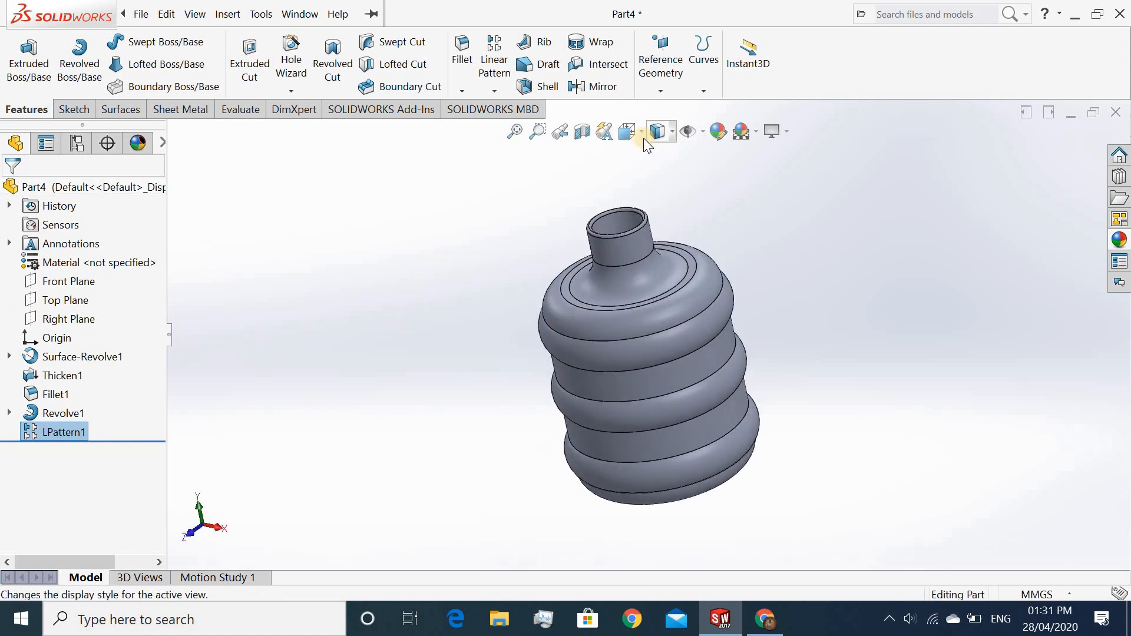
click(640, 133)
click(721, 179)
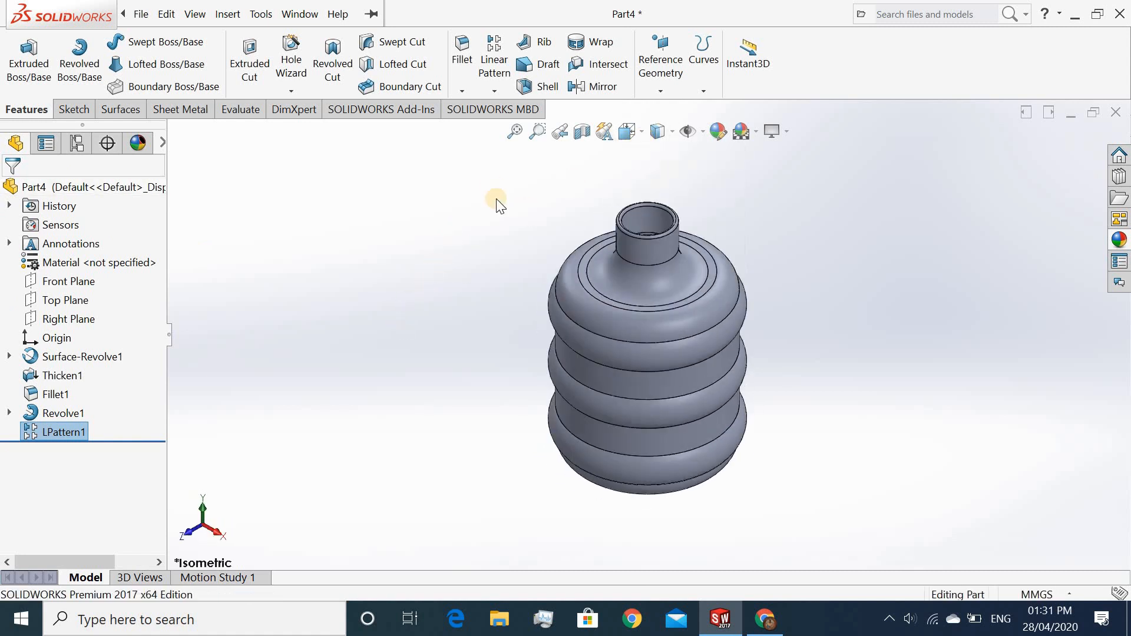
middle_drag(768, 208, 713, 235)
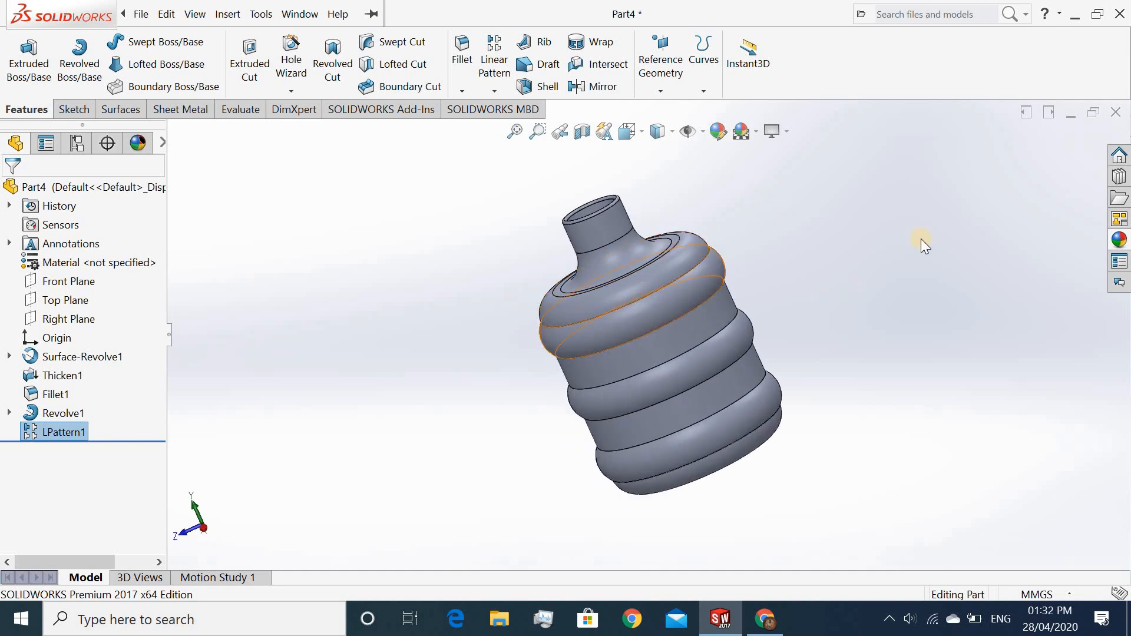
click(1119, 240)
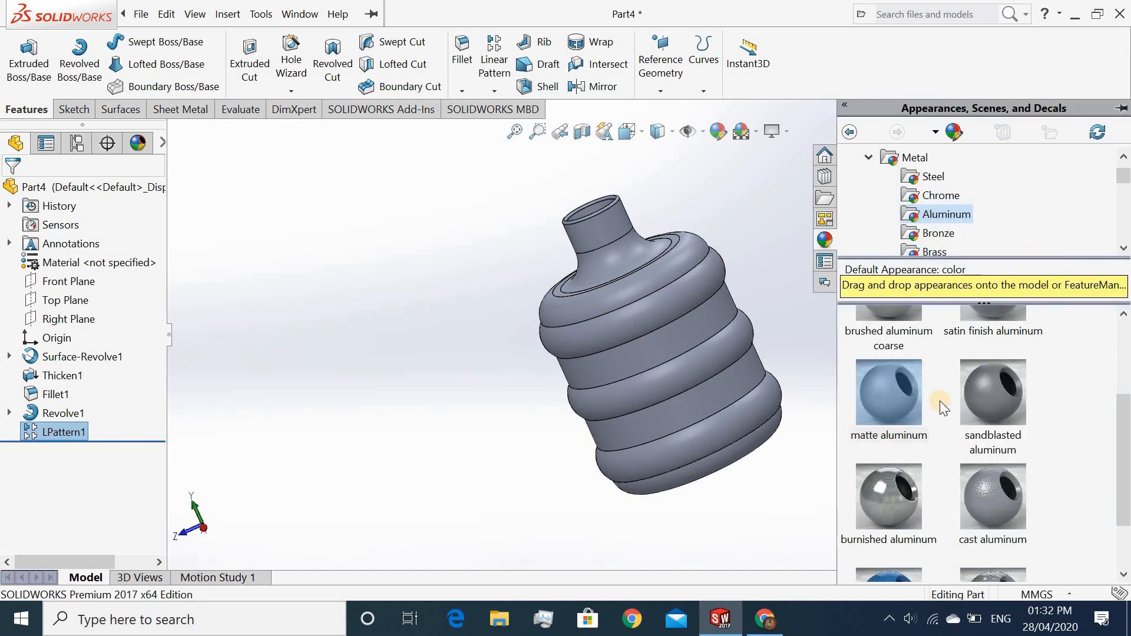
scroll(941, 407, up, 3)
scroll(920, 172, up, 2)
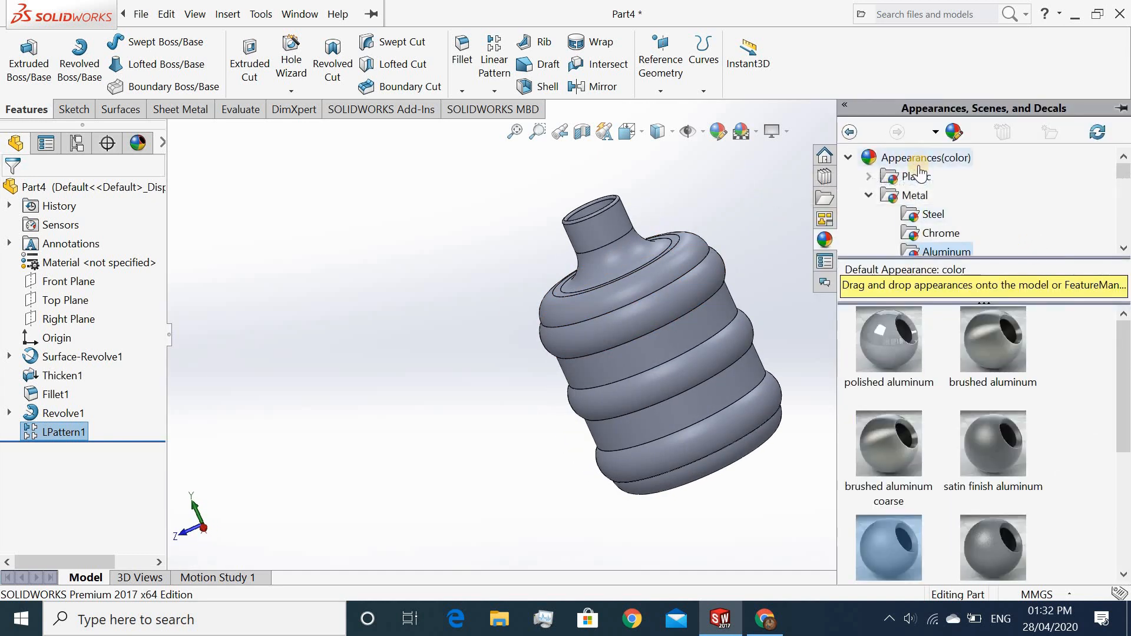
click(917, 175)
click(1005, 549)
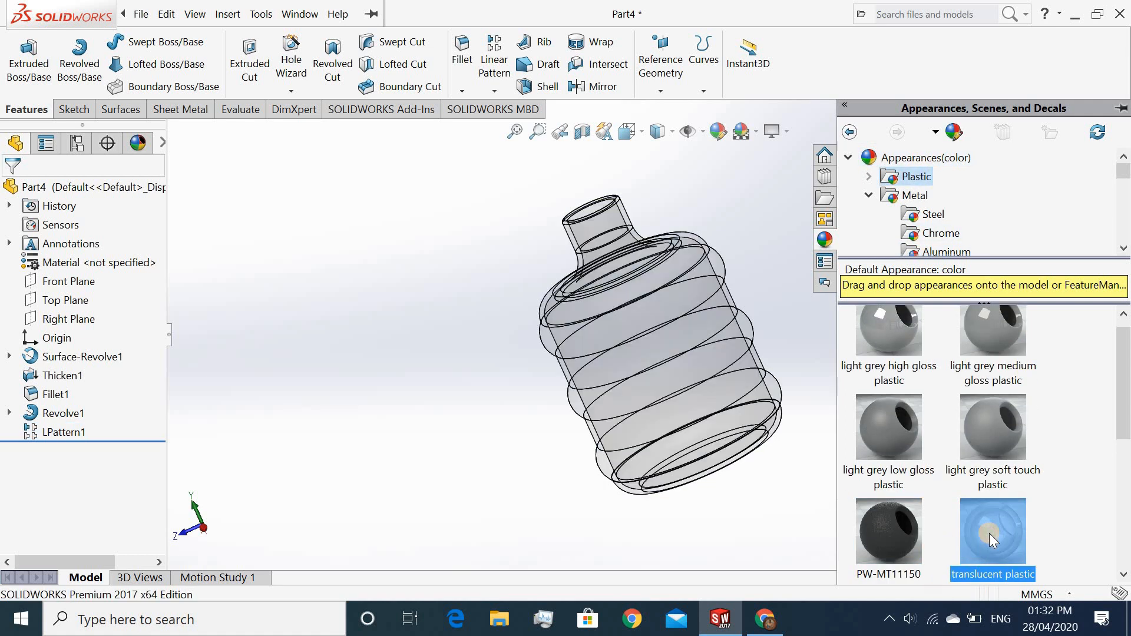
drag(988, 533, 598, 340)
middle_drag(910, 246, 1082, 175)
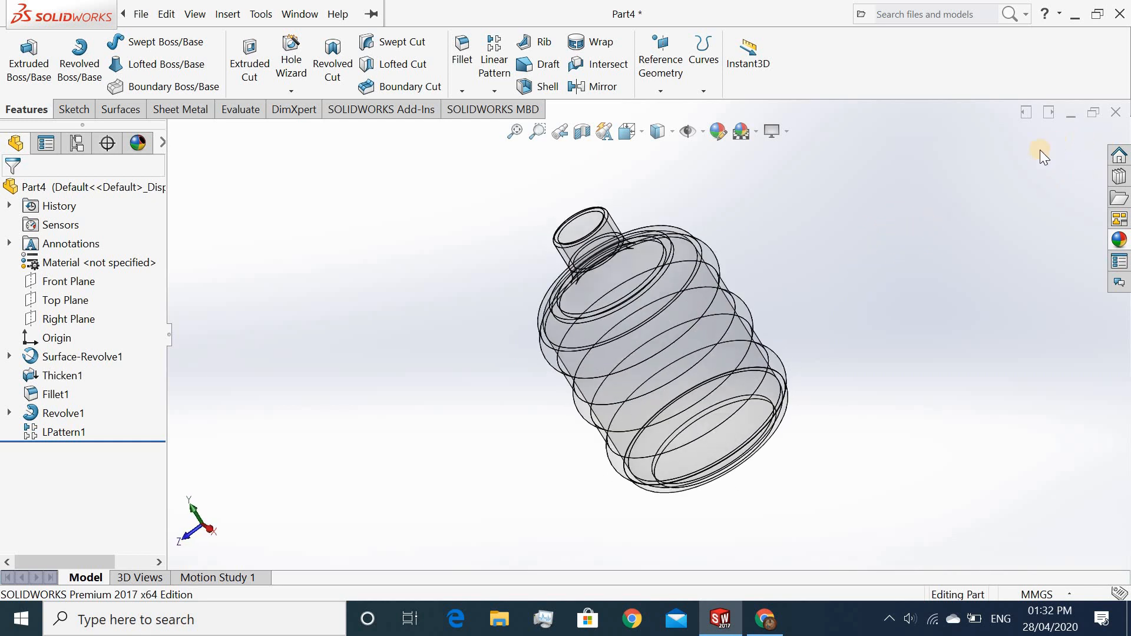
middle_drag(915, 245, 909, 201)
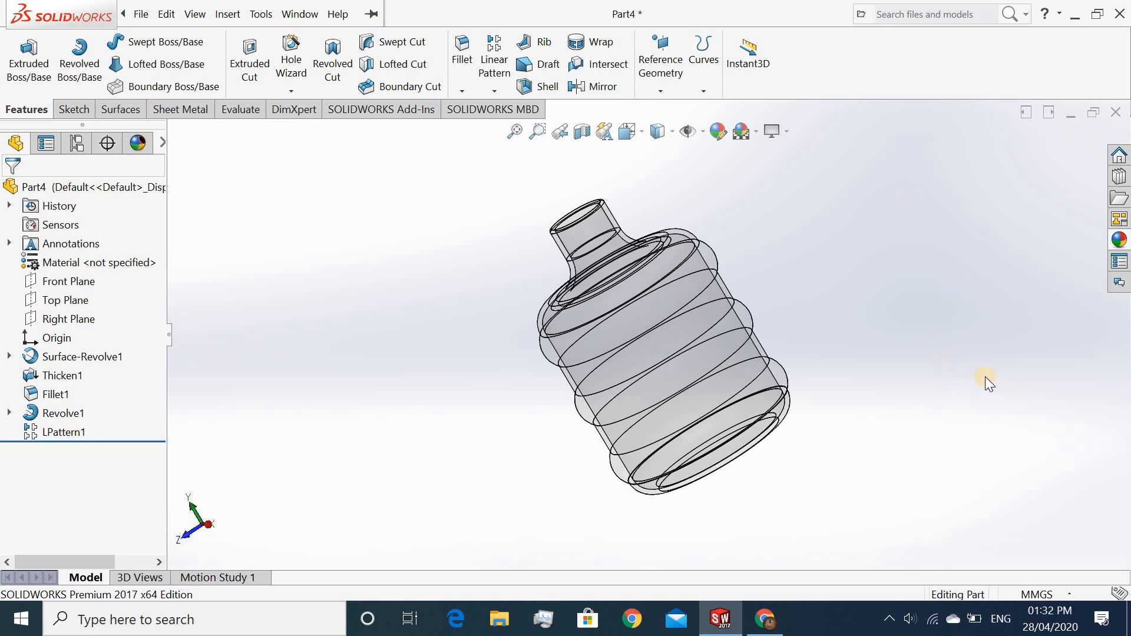
Step: Apply the painted aluminum powdercoat appearance to the whole bottle
click(1119, 242)
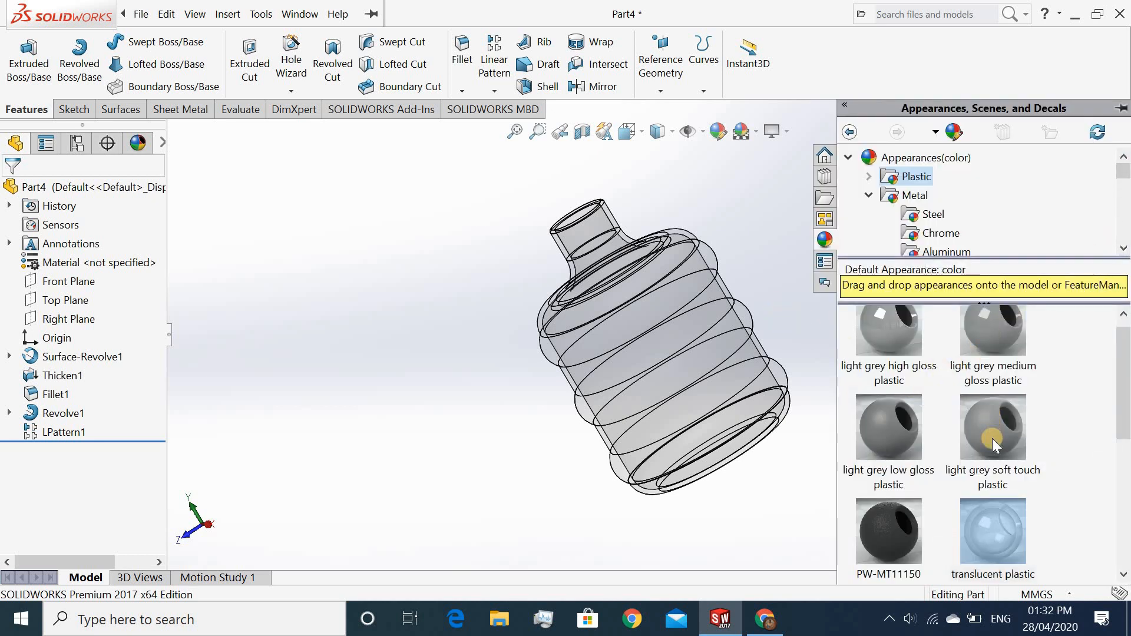
click(915, 197)
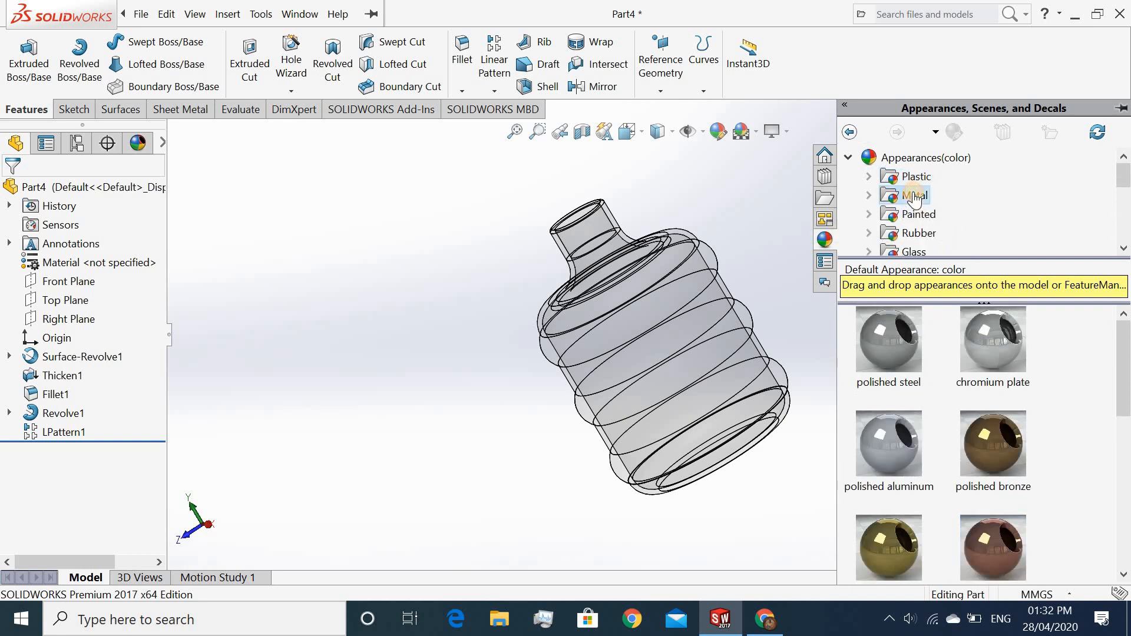
click(917, 213)
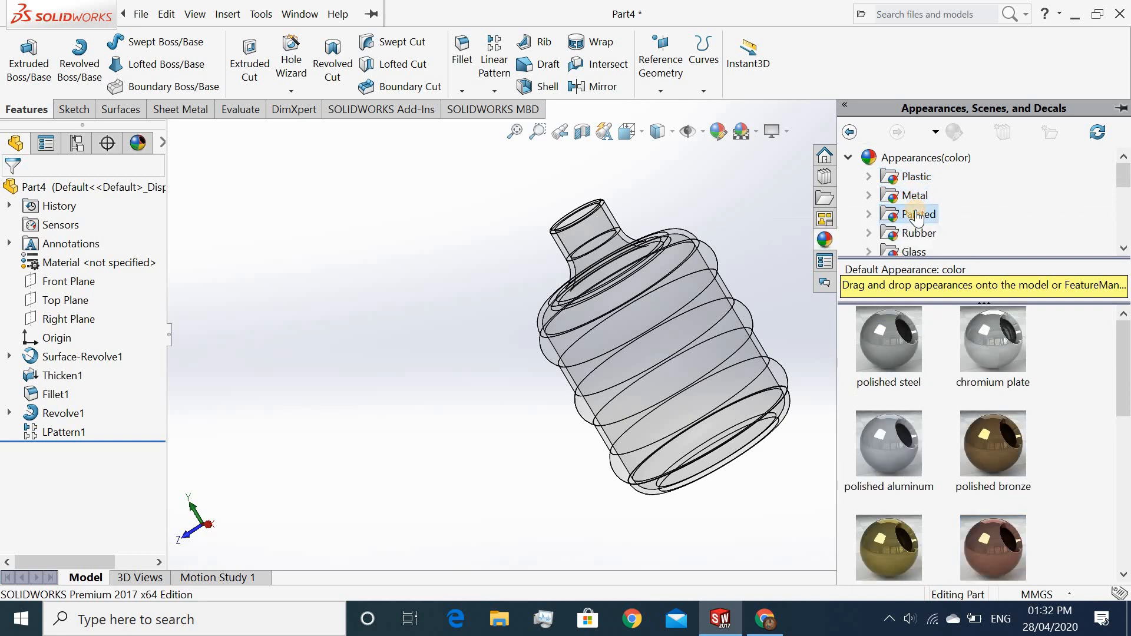
double_click(893, 452)
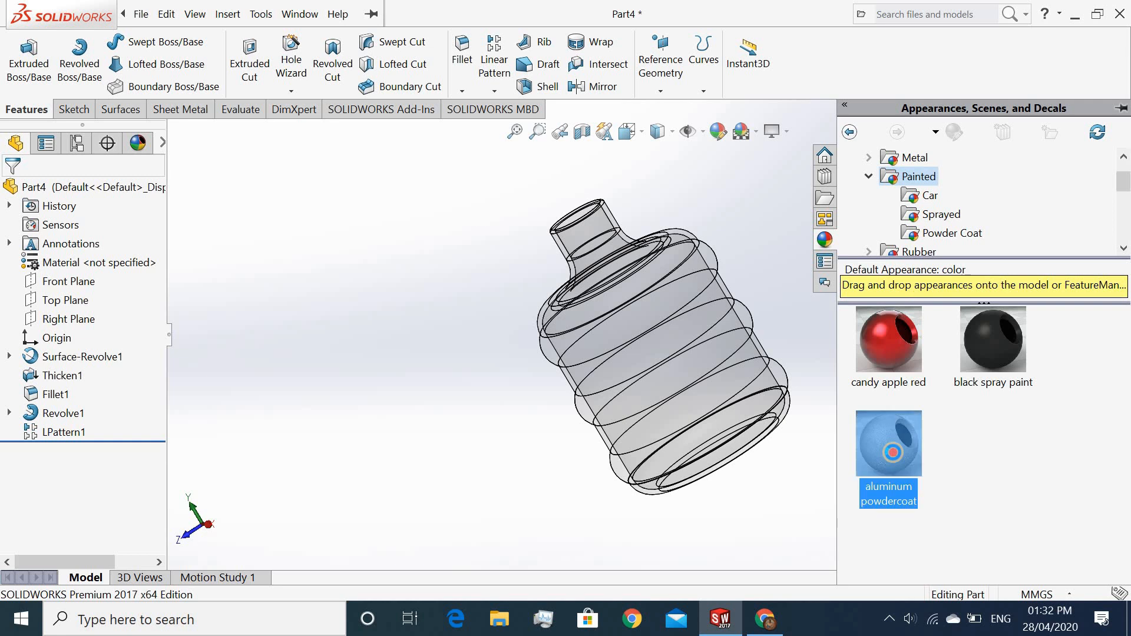
click(480, 444)
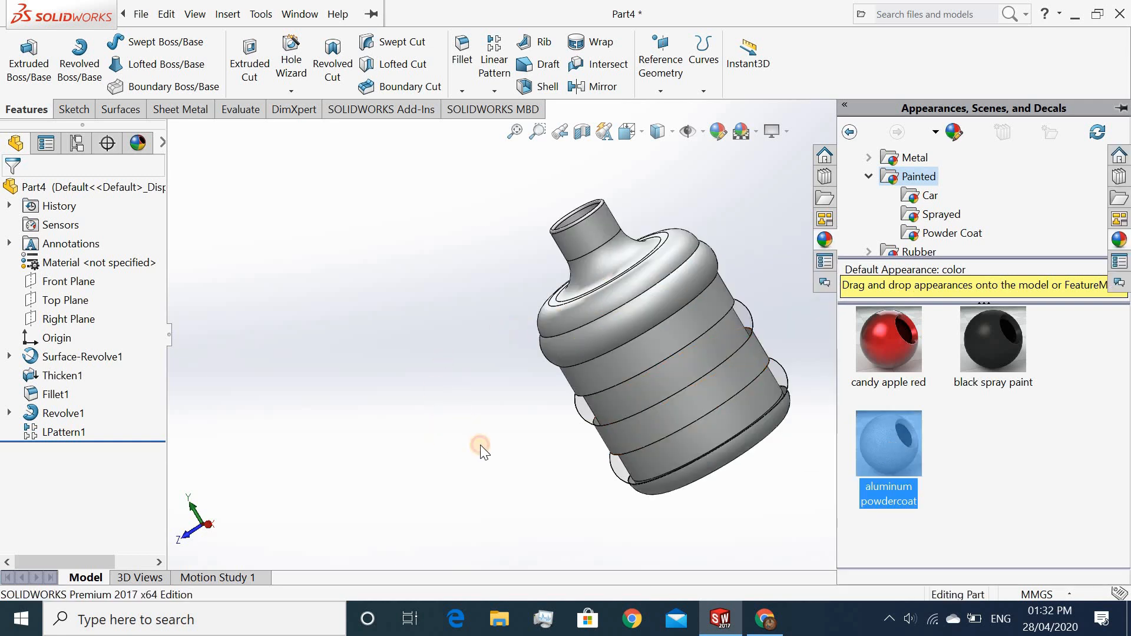
Step: Apply the aluminum powdercoat appearance to the linear-patterned rings on the bottle body
middle_drag(814, 236, 697, 369)
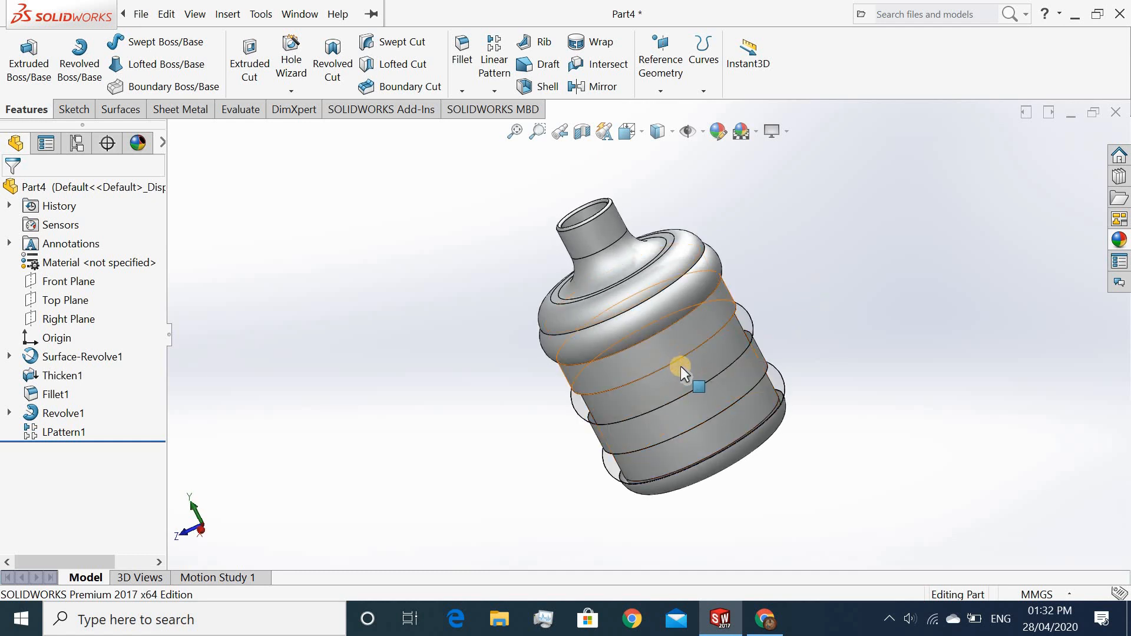
click(62, 433)
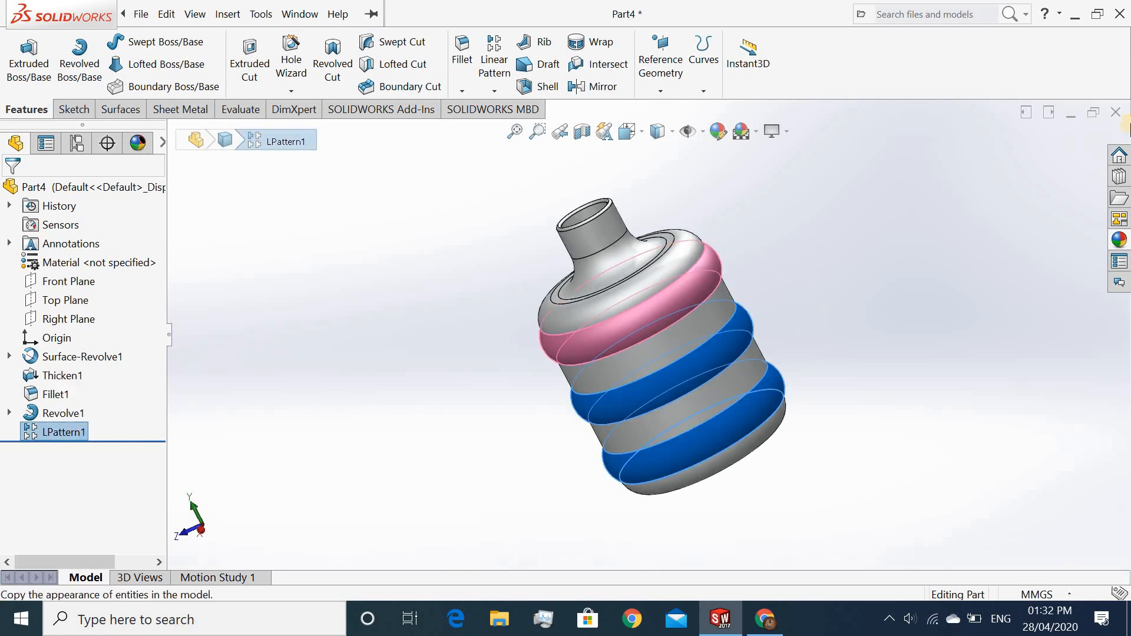
double_click(901, 427)
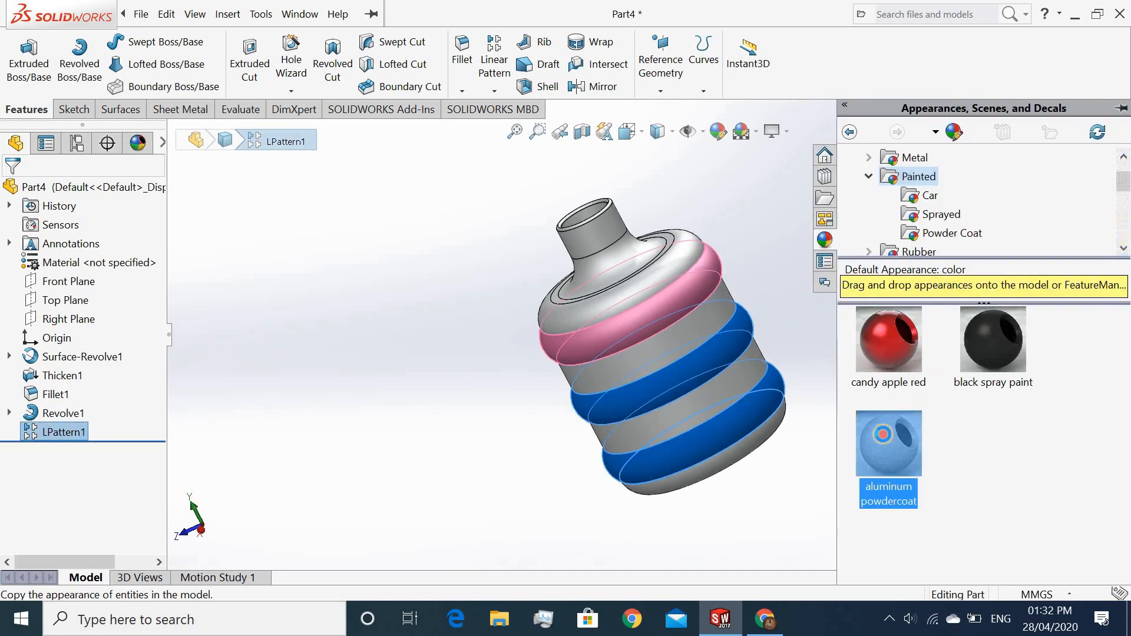